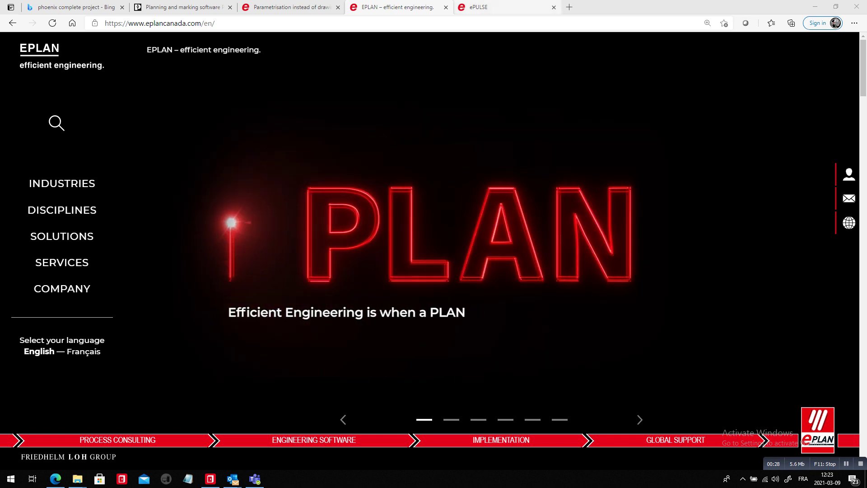
# - Open the COGINEER 2 PROPANEL 2 RITTAL 2 Eview project in eVIEW Free and display its first table of contents page
pyautogui.click(496, 8)
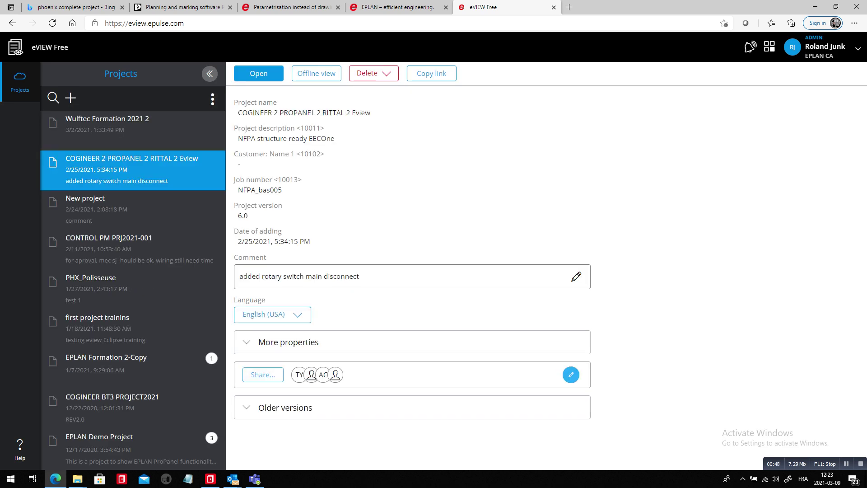
pyautogui.click(259, 73)
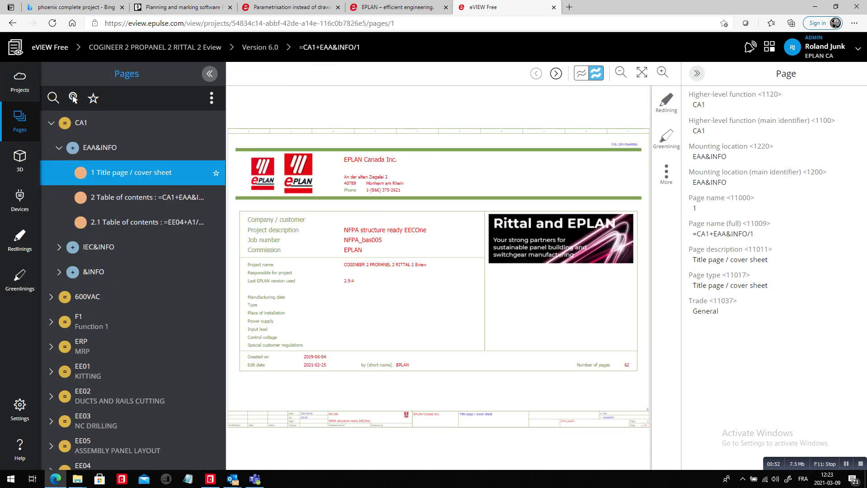
pyautogui.click(148, 197)
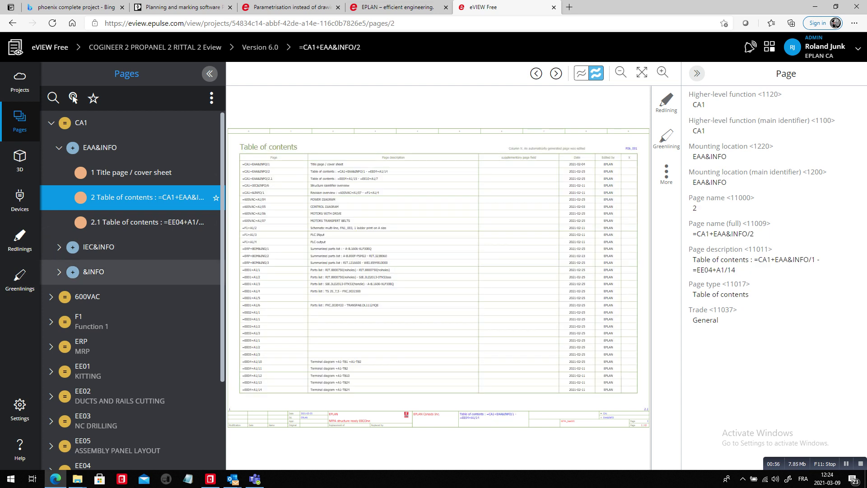
# - Display the 04 POWER DIAGRAM page of location A1 under 600VAC
pyautogui.click(51, 296)
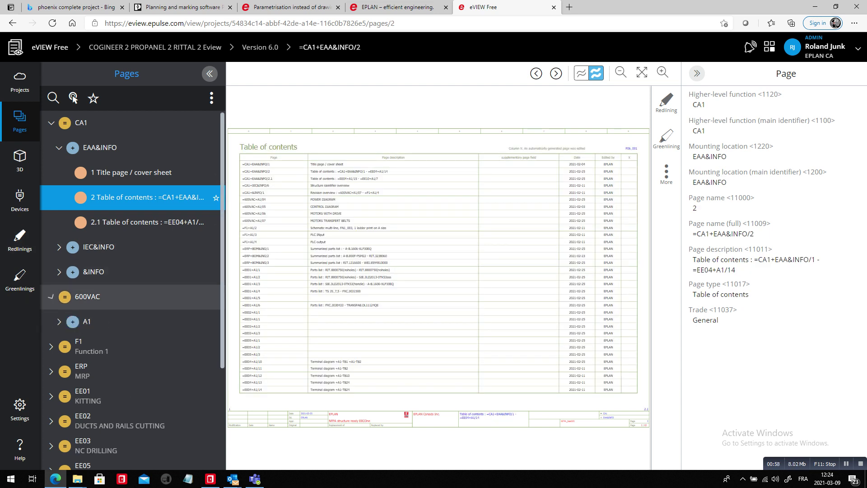
pyautogui.click(59, 321)
pyautogui.click(124, 346)
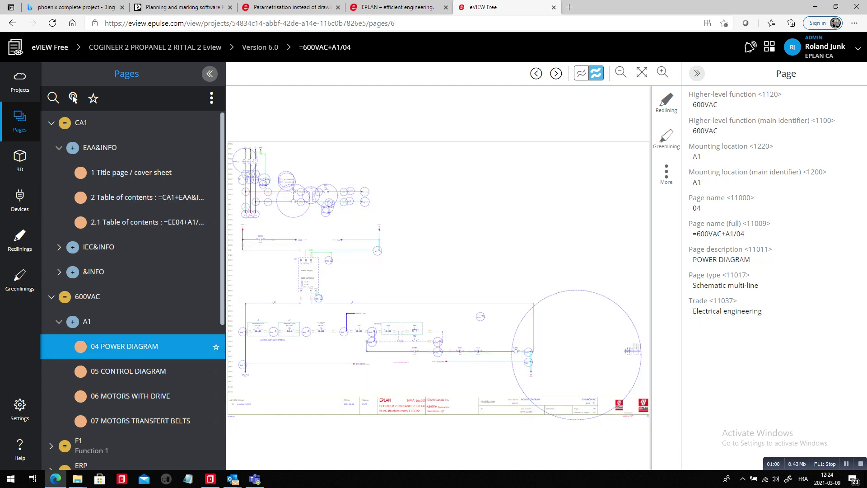
# - Open page 1 of location A1 under EE05 ASSEMBLY PANEL LAYOUT
pyautogui.scroll(-5, 131, 334)
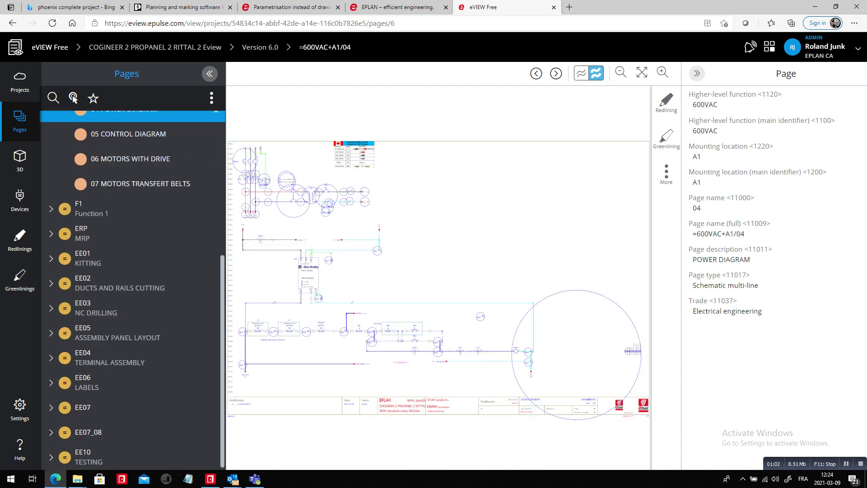
pyautogui.click(51, 333)
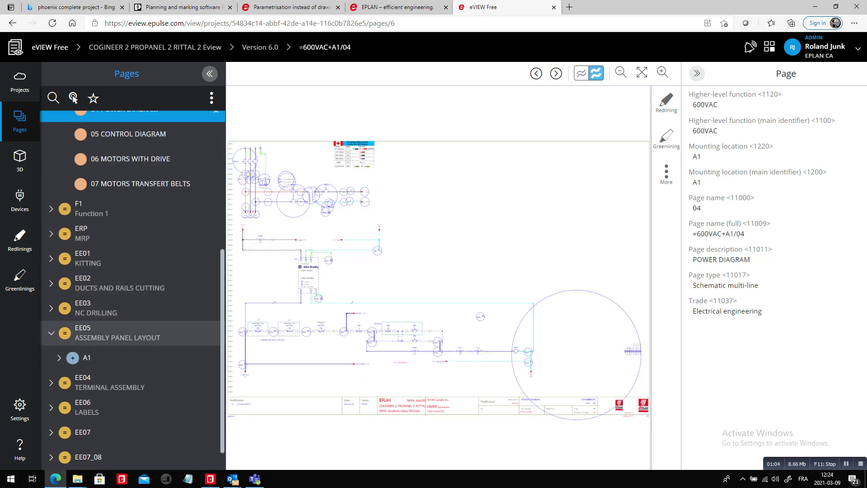
pyautogui.click(59, 357)
pyautogui.click(136, 382)
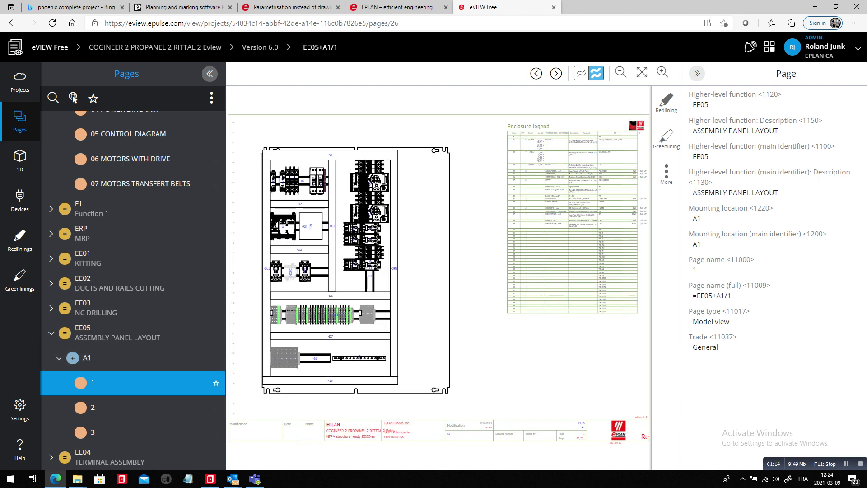
# - Create a new redlining with a rectangle around the GND bar in the lower part of the panel layout
pyautogui.scroll(4, 338, 368)
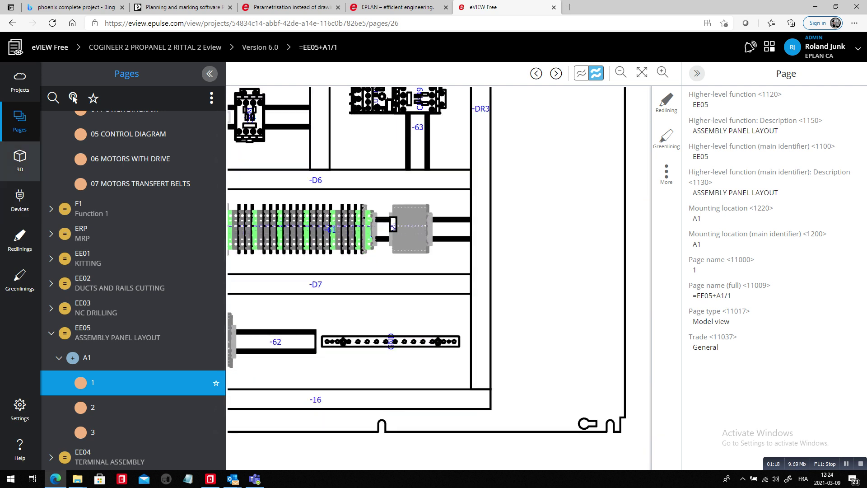
pyautogui.click(20, 239)
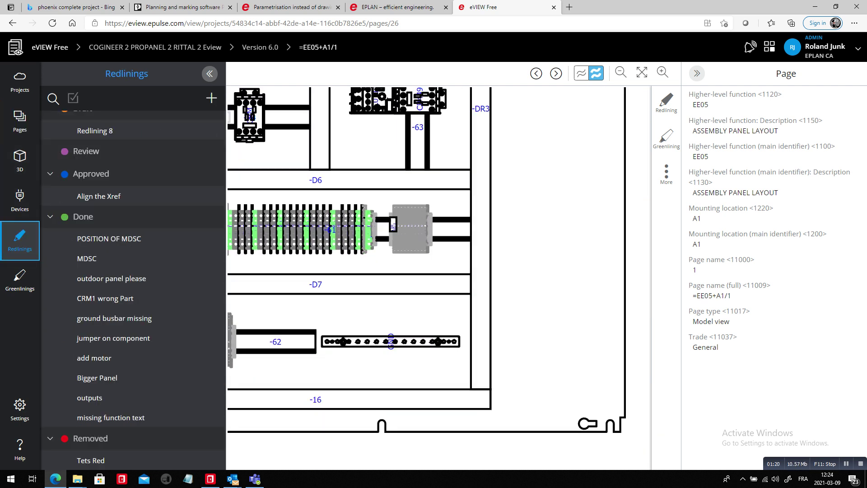
pyautogui.click(211, 97)
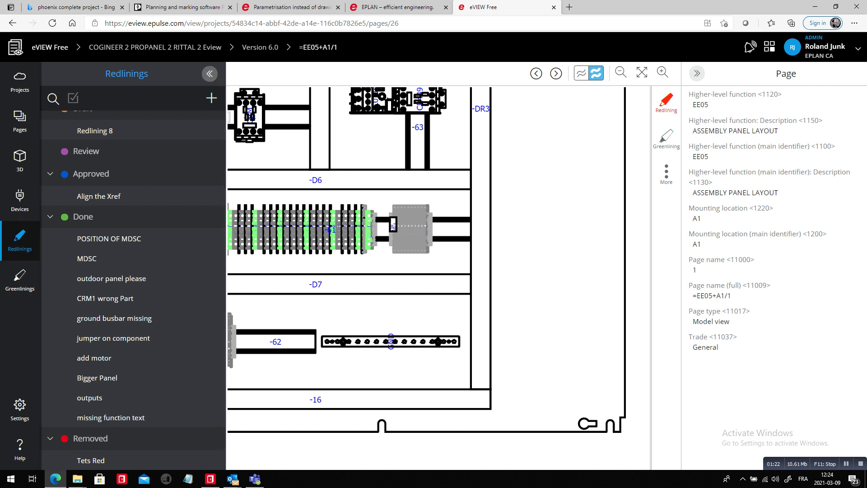
pyautogui.click(666, 243)
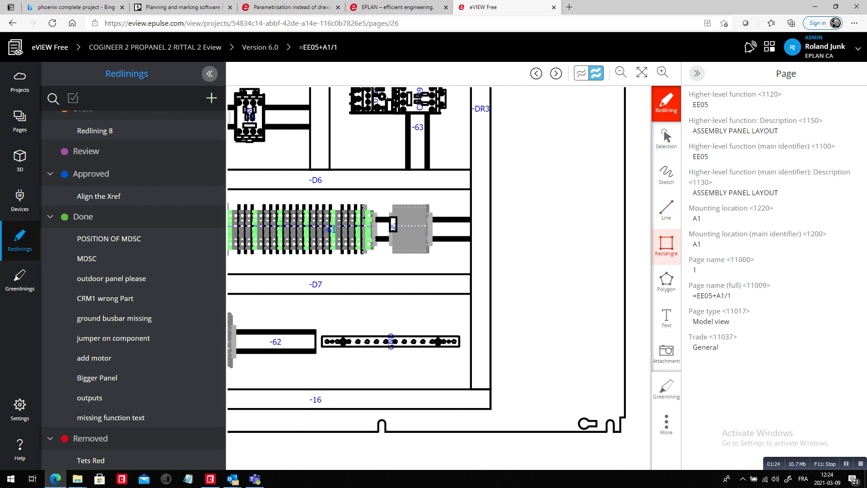
pyautogui.moveTo(272, 310); pyautogui.dragTo(468, 372)
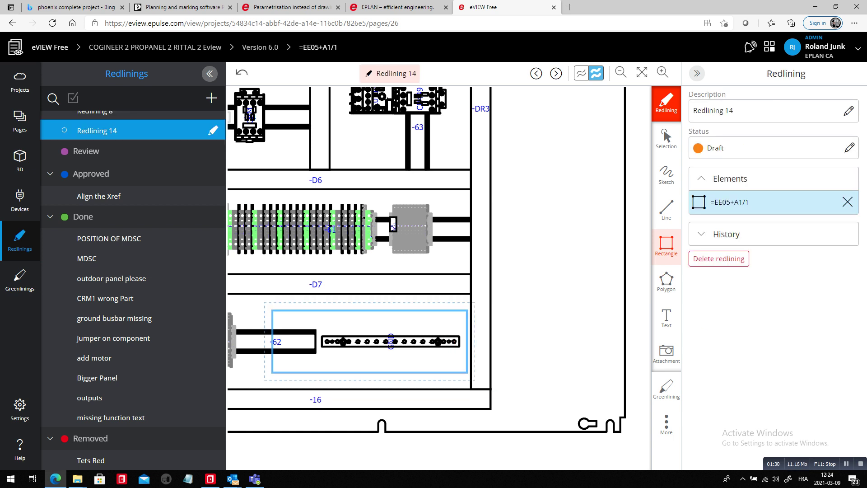
# - Set the new redlining's description to "smaller GND bar" and save it
pyautogui.click(848, 110)
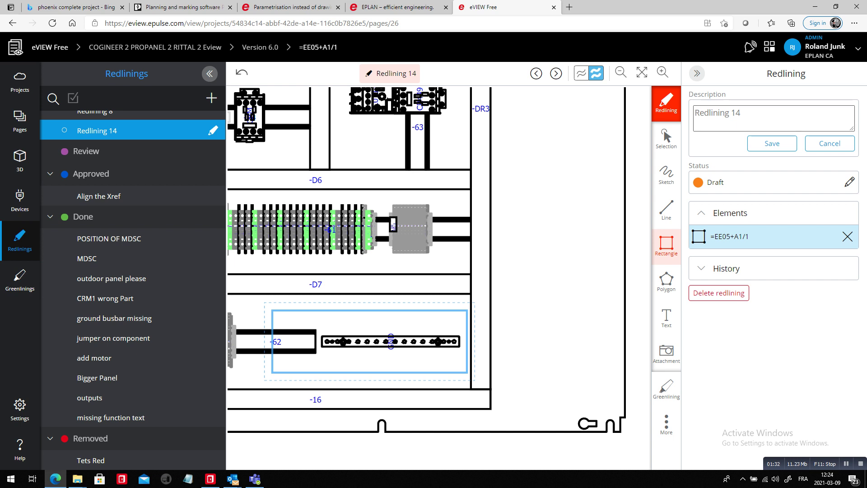
pyautogui.click(741, 114)
pyautogui.write('smaller GND bar')
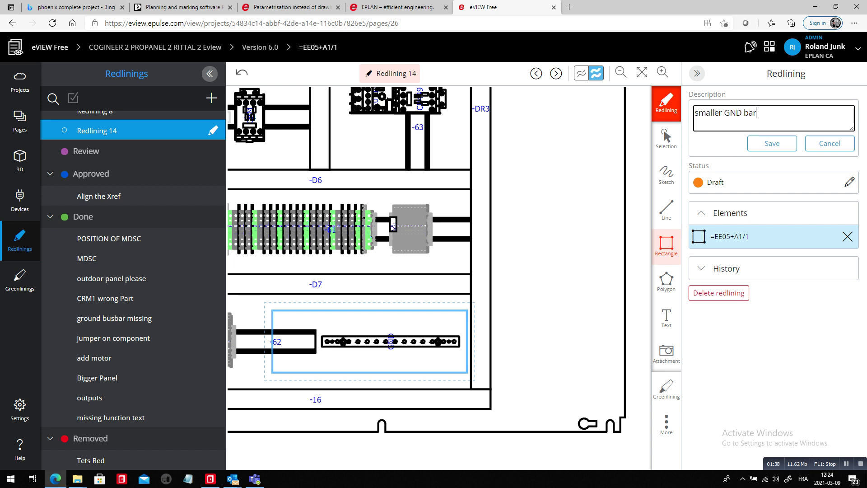
pyautogui.click(772, 143)
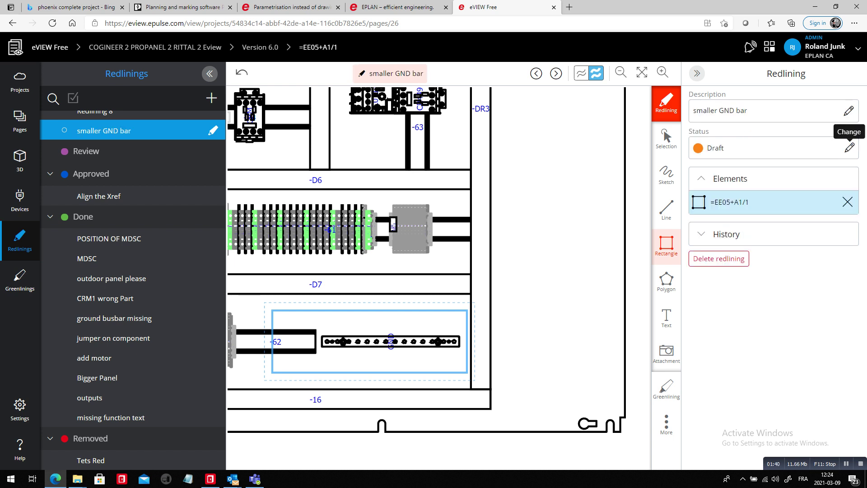
# - Set the GND bar redlining's status to Review with the comment "please use our standard option 6screws instead"
pyautogui.click(849, 147)
pyautogui.click(347, 106)
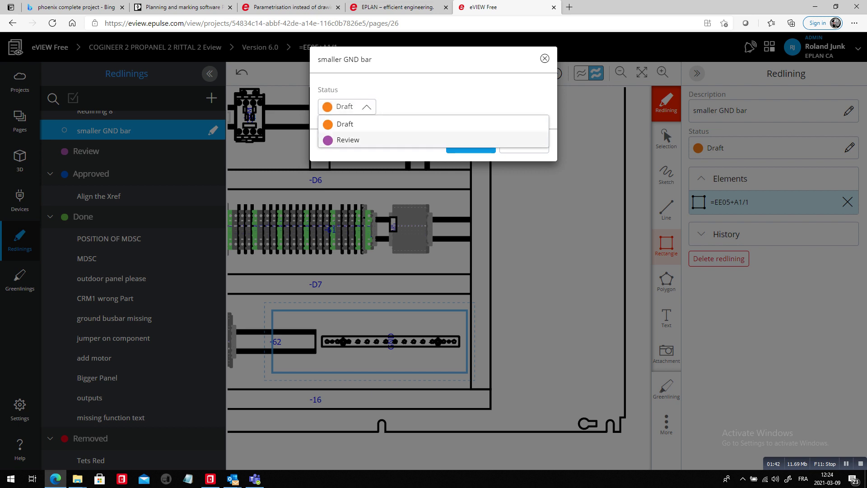
pyautogui.click(347, 140)
pyautogui.click(356, 154)
pyautogui.write('please use ')
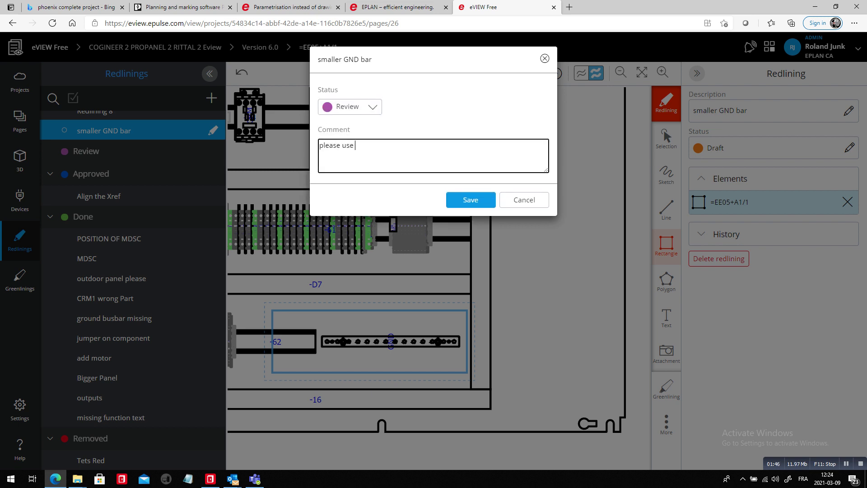
pyautogui.write('our standard option 6screws instead')
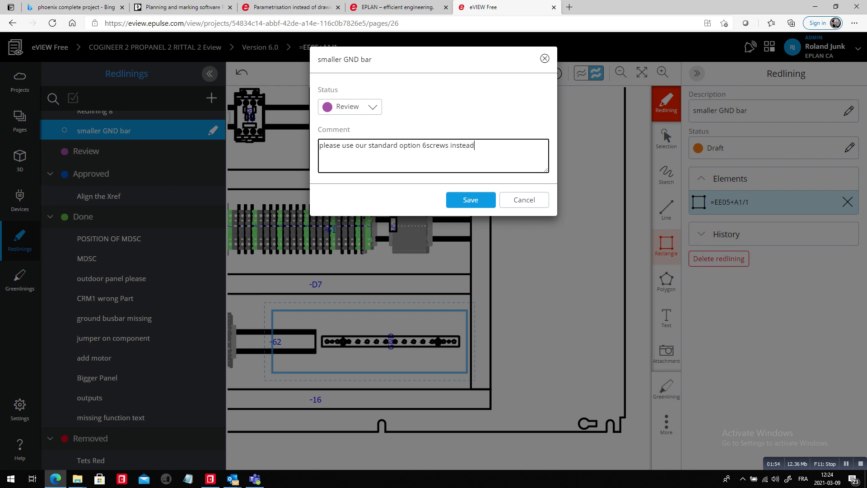
pyautogui.click(470, 199)
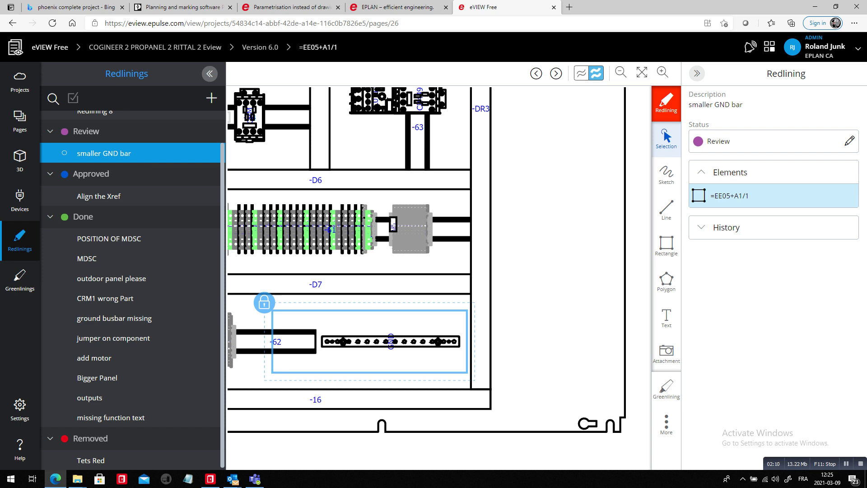
# - Set the GND bar redlining's status to Approved with the comment "please go ahead, no effect on project $, for free"
pyautogui.click(849, 141)
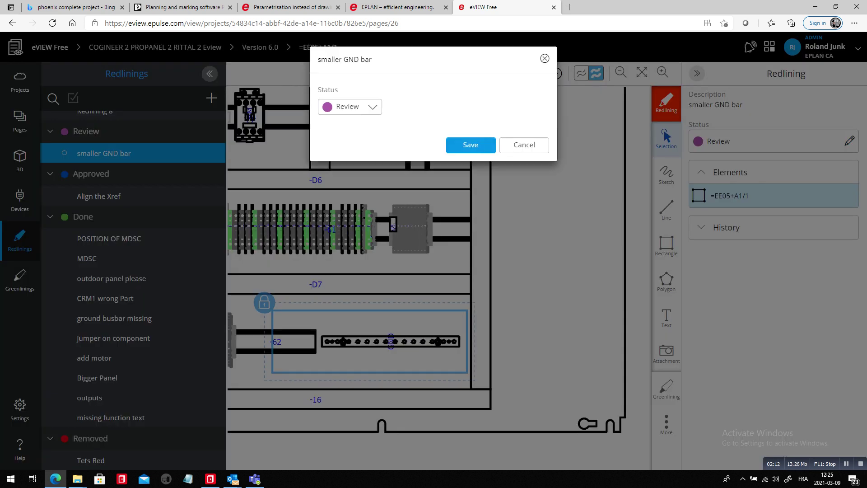
pyautogui.click(350, 107)
pyautogui.click(350, 153)
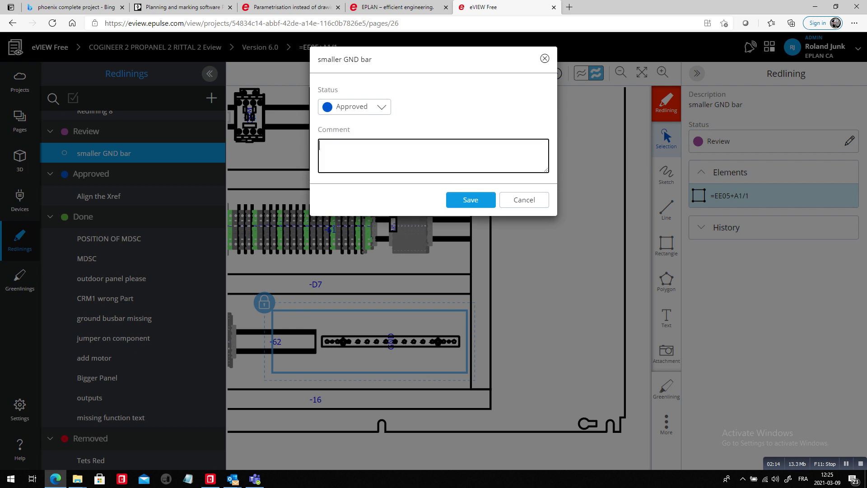
pyautogui.write('please go ahead, no effect ')
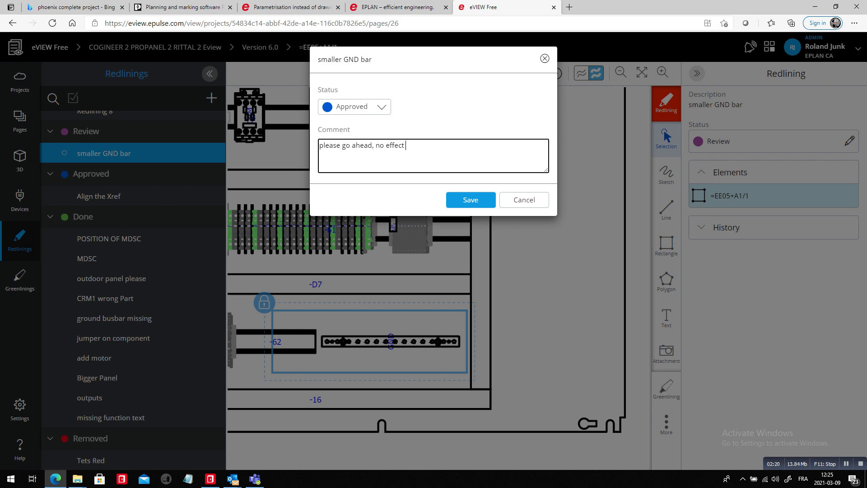
pyautogui.write('on project $, for free')
pyautogui.click(470, 199)
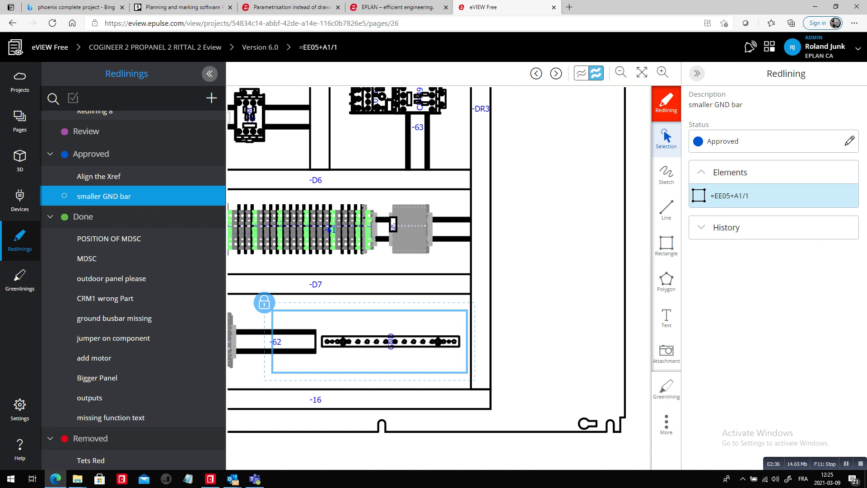
# - Look through the "Parametrisation instead of drawing" user report as far as its process diagram
pyautogui.click(289, 7)
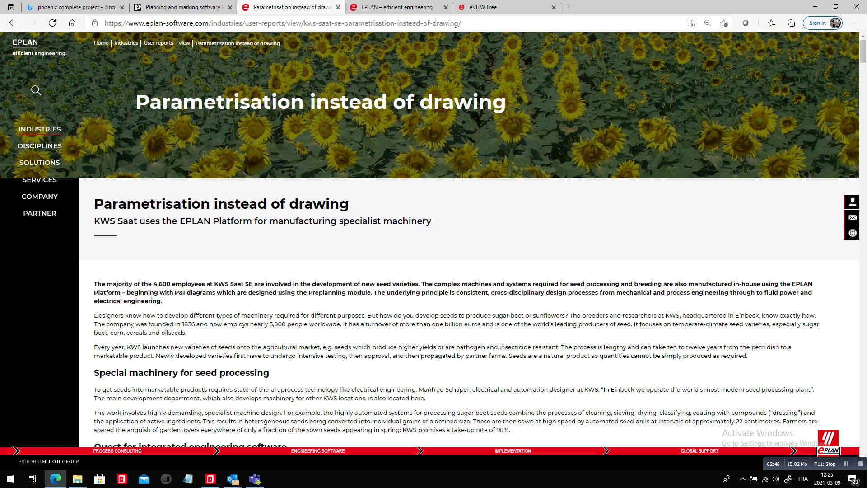
pyautogui.scroll(-4, 469, 271)
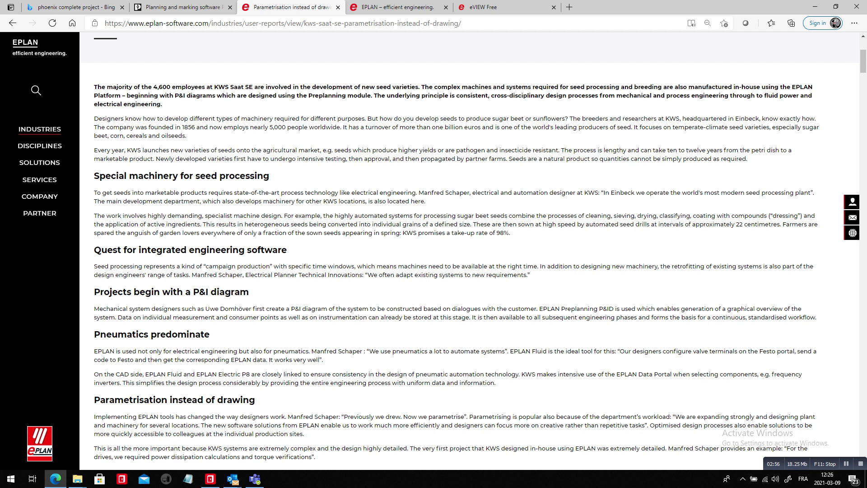
pyautogui.scroll(-13, 469, 250)
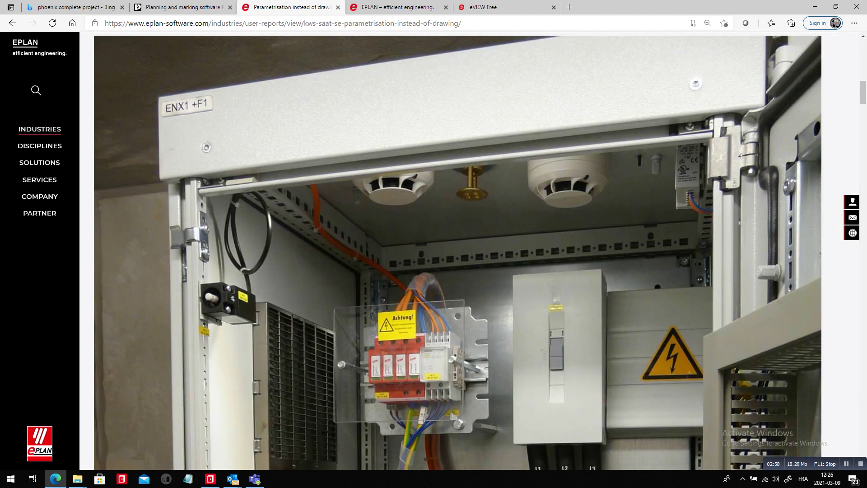
pyautogui.scroll(-20, 458, 250)
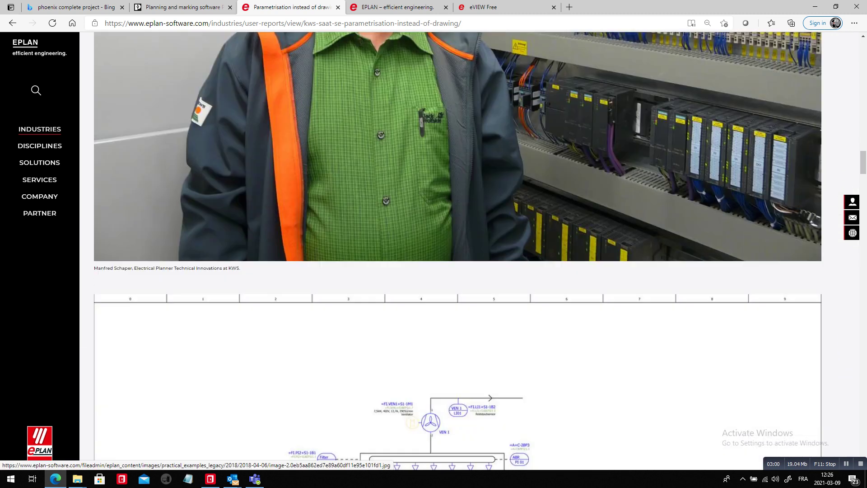
pyautogui.scroll(-5, 458, 250)
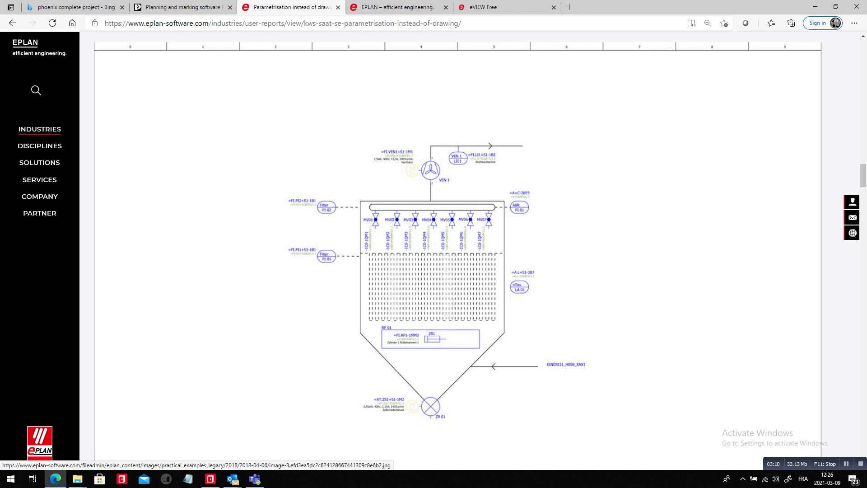
# - Switch to EPLAN Pro Panel and check the project's approved redlinings in eVIEW Free, including "Align the Xref" on page =600VAC+A1/06
pyautogui.hotkey('alt', 'Tab')
pyautogui.hotkey('alt', 'Tab')
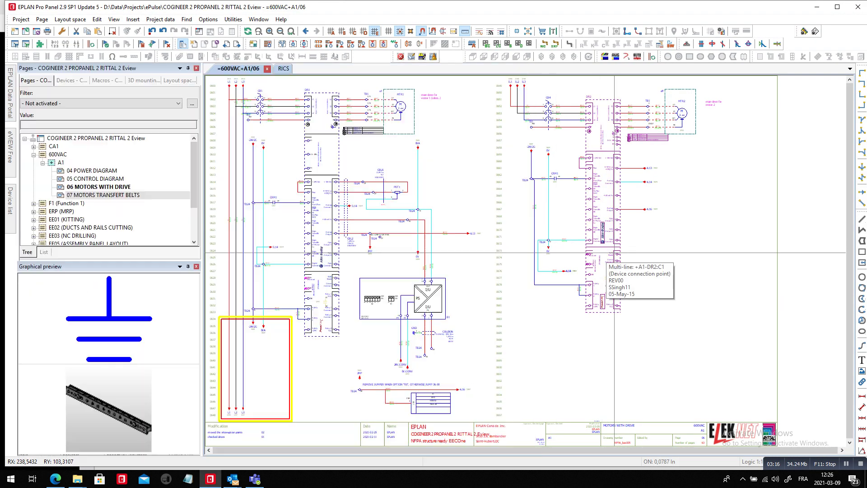
pyautogui.moveTo(10, 97)
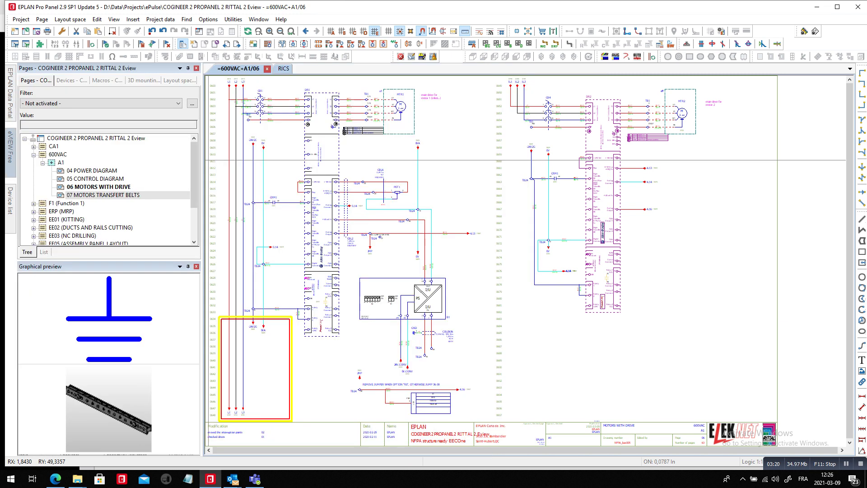
pyautogui.moveTo(10, 152)
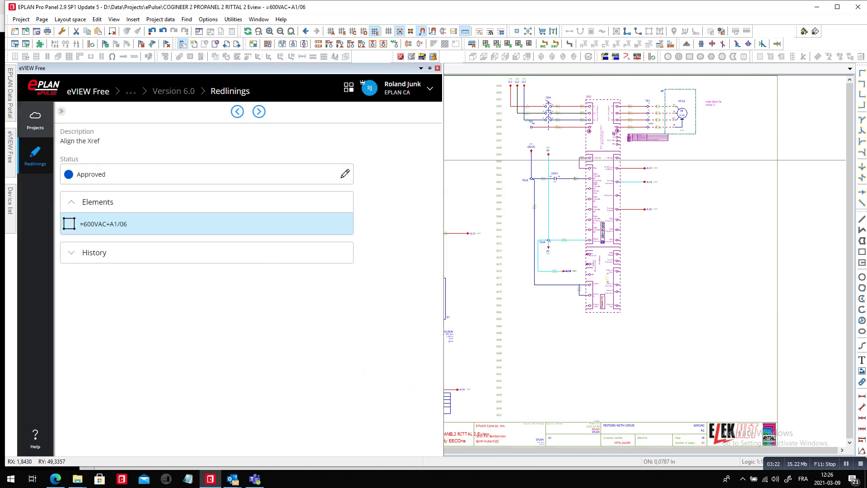
pyautogui.click(35, 118)
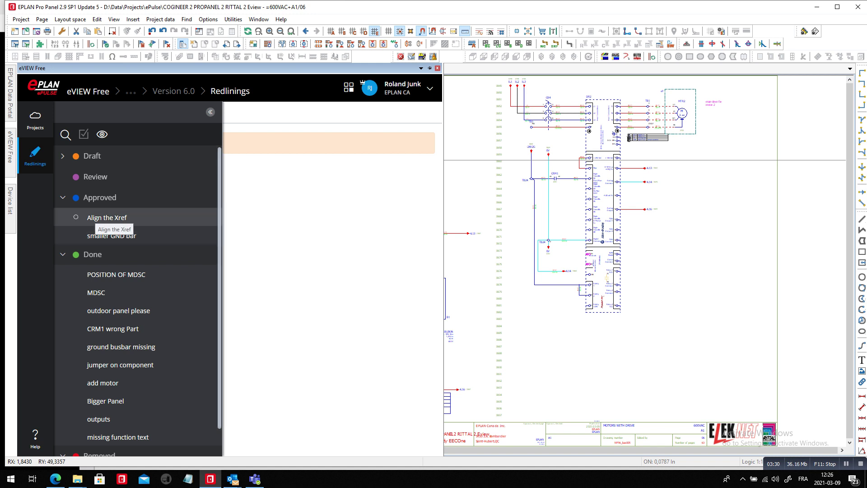
pyautogui.click(97, 218)
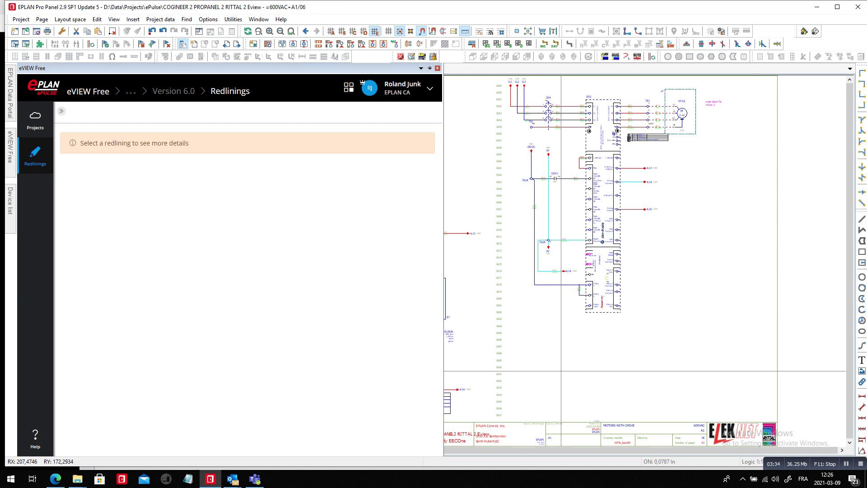
pyautogui.scroll(1, 217, 406)
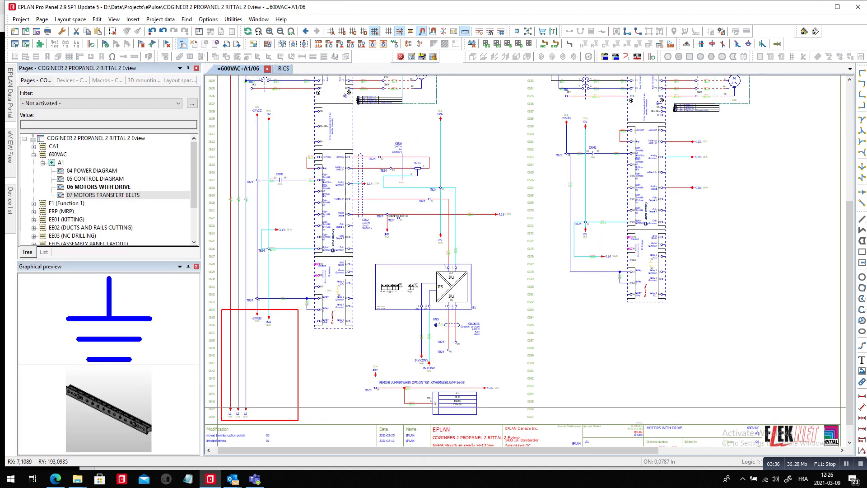
# - Move the -24V2G and 0VA interruption points down inside the redlined area to line up with L1, L2 and L3
pyautogui.scroll(3, 217, 370)
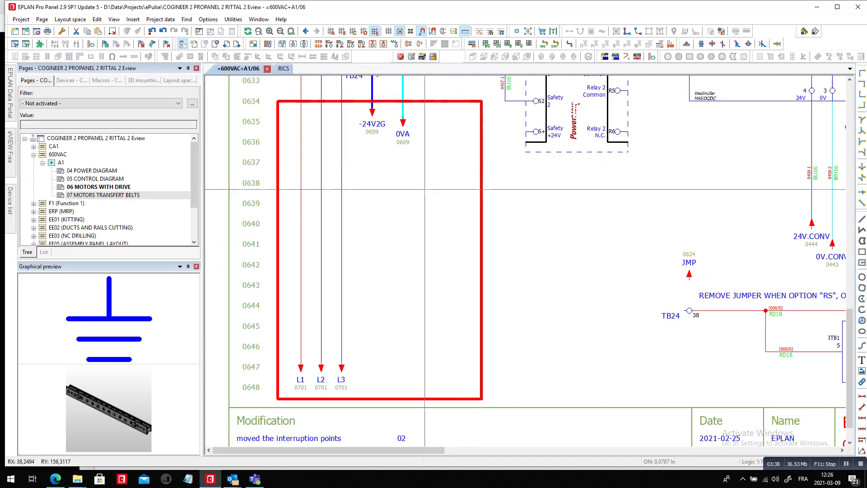
pyautogui.moveTo(355, 91); pyautogui.dragTo(423, 160)
pyautogui.click(373, 111)
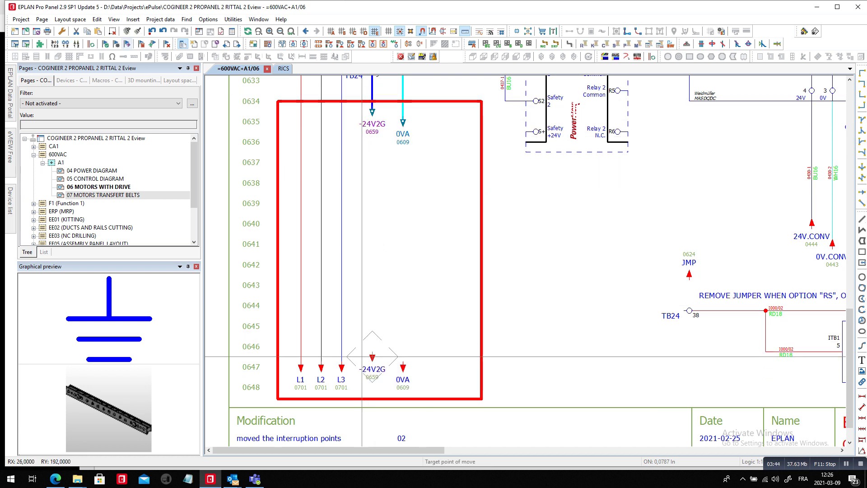
pyautogui.click(362, 357)
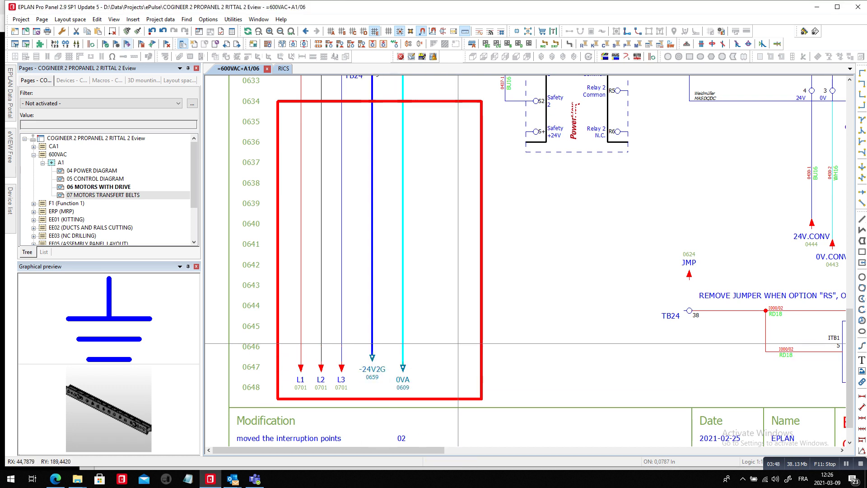
pyautogui.click(372, 358)
pyautogui.moveTo(372, 357); pyautogui.dragTo(372, 367)
pyautogui.click(372, 367)
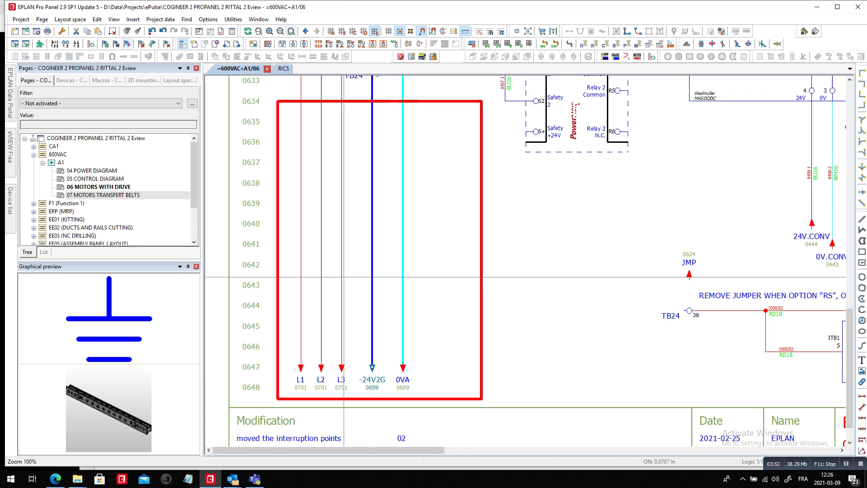
# - Complete the page with revision index 03 and the description "moved the 24vdc, 0vdc"
pyautogui.scroll(-5, 344, 276)
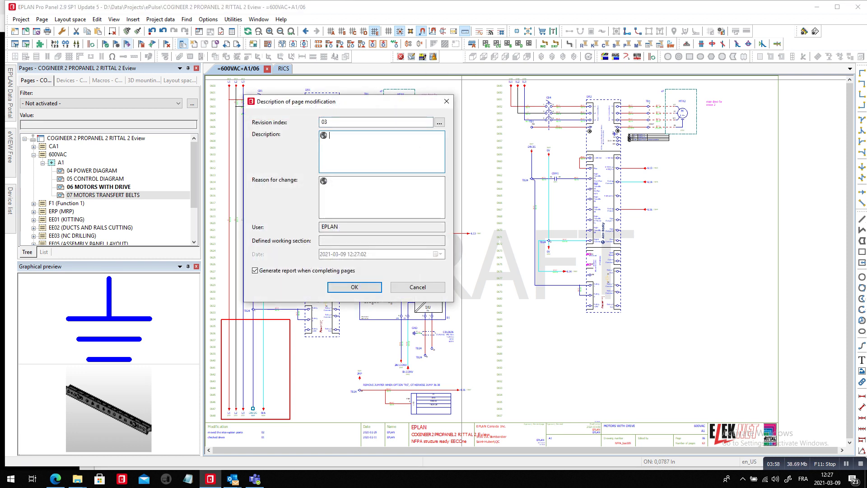
pyautogui.write('moved the 24vdc, 0vdc')
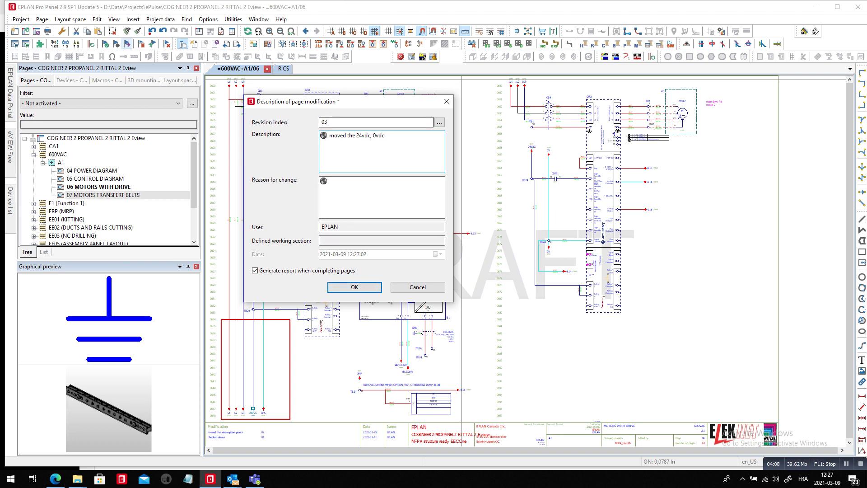
pyautogui.press('Return')
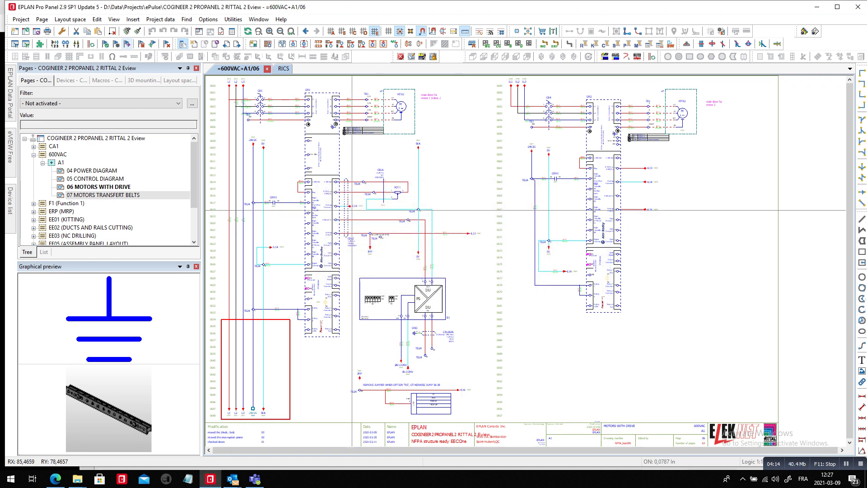
# - Open the approved redlining "smaller GND bar" in eVIEW Free and examine its marked area on page =EE05+A1/1
pyautogui.click(10, 147)
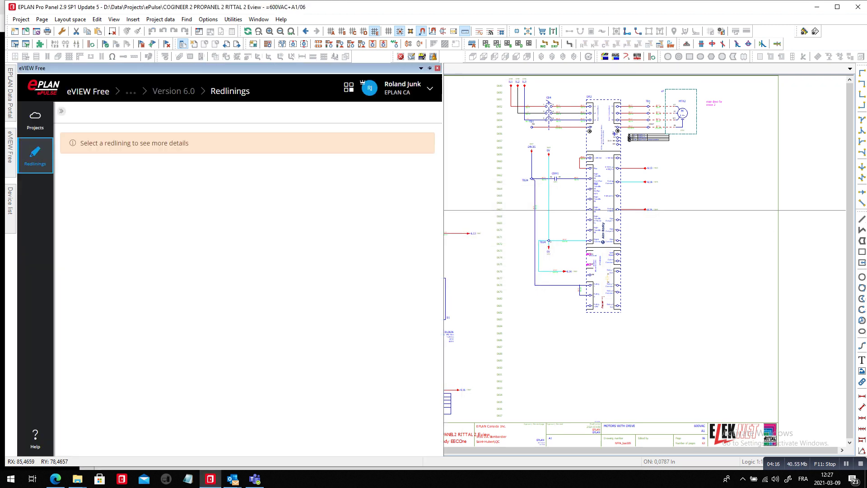
pyautogui.click(35, 156)
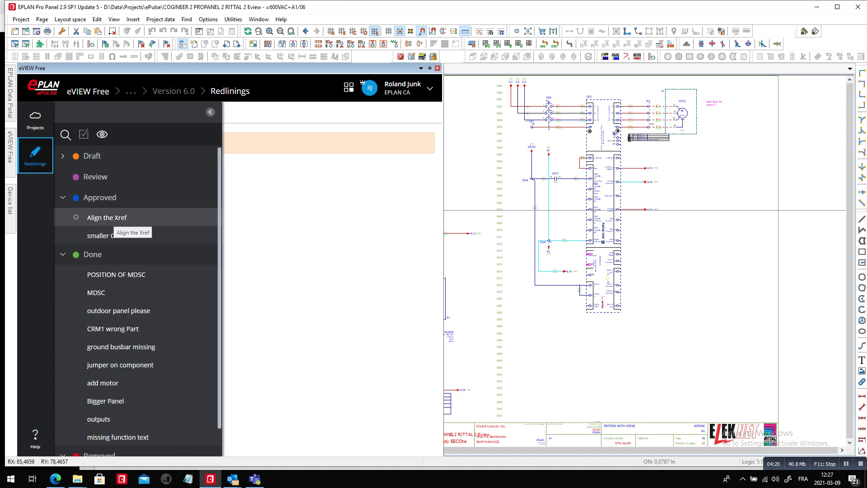
pyautogui.click(114, 218)
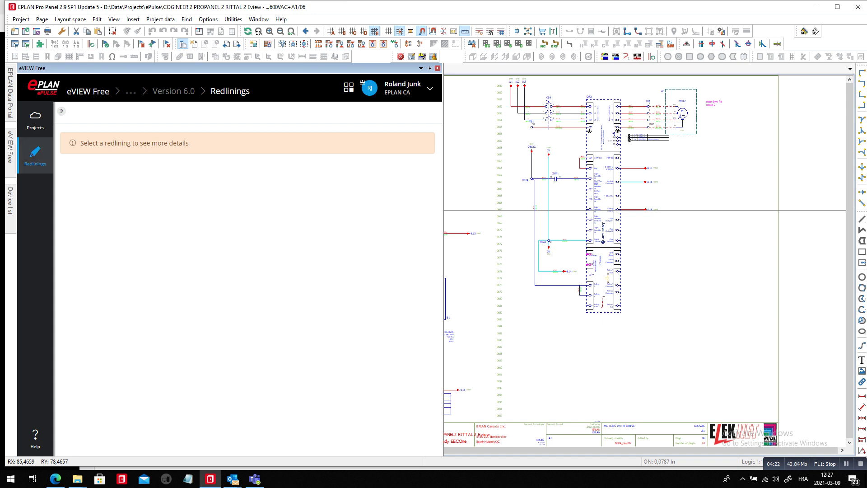
pyautogui.click(35, 155)
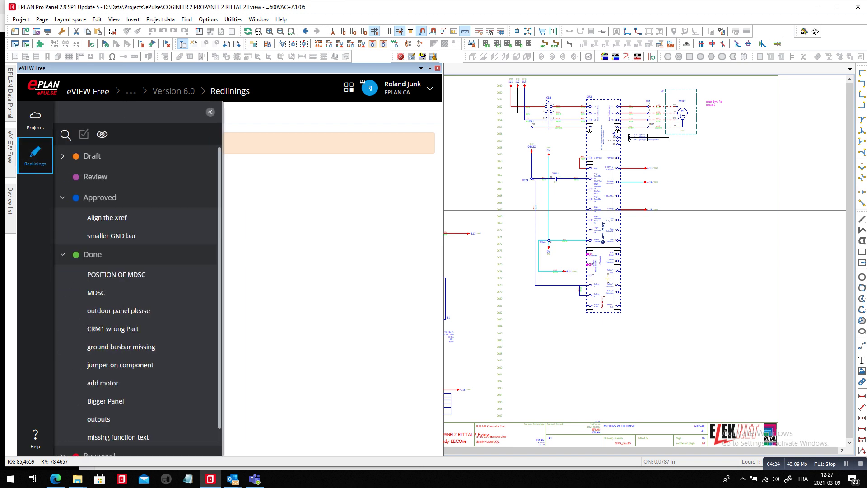
pyautogui.click(111, 236)
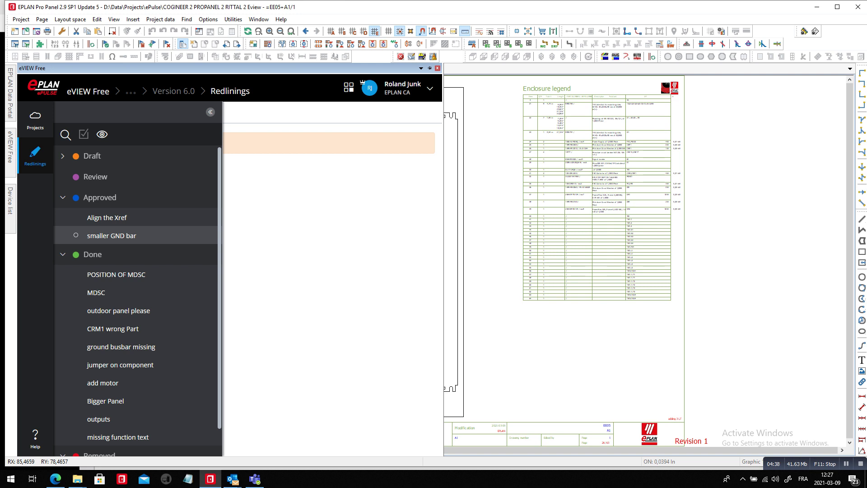
pyautogui.click(112, 235)
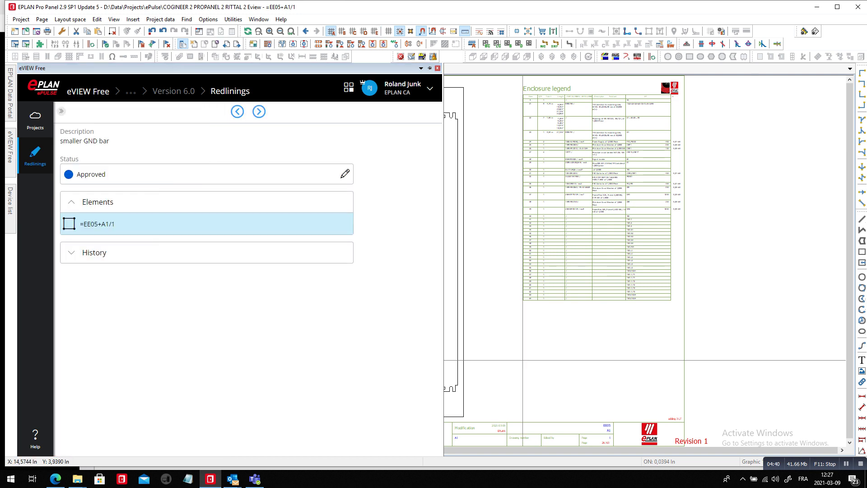
pyautogui.click(97, 225)
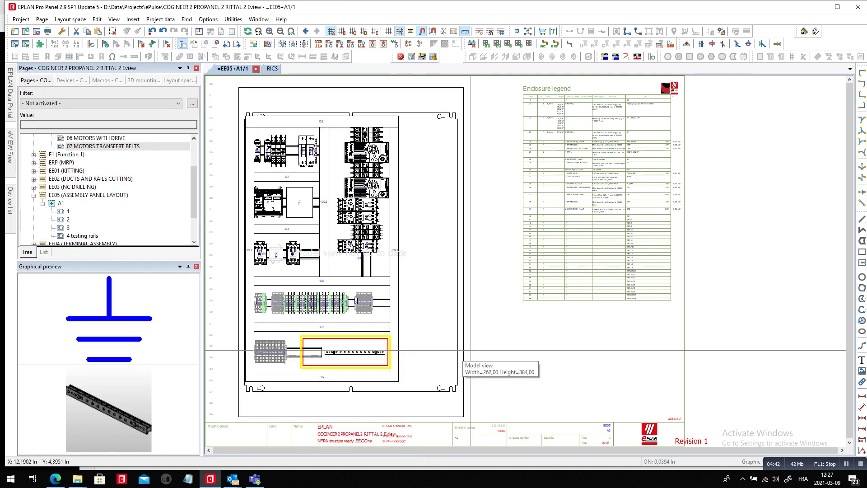
pyautogui.click(345, 356)
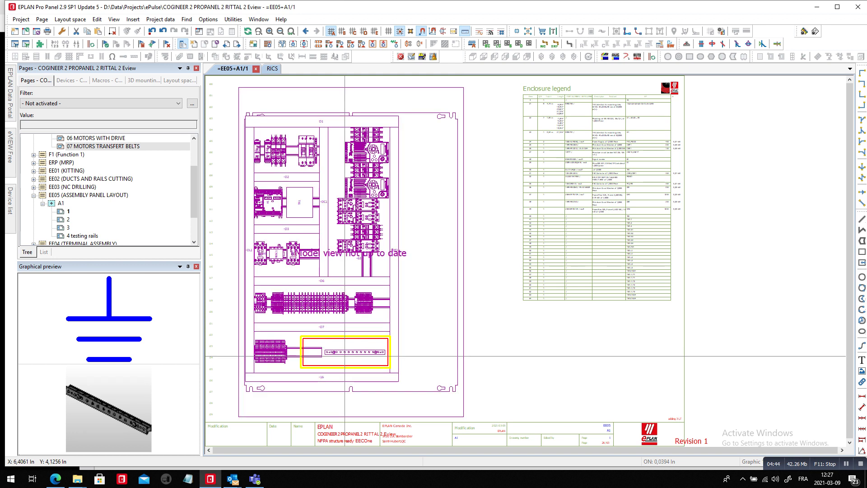
pyautogui.click(335, 369)
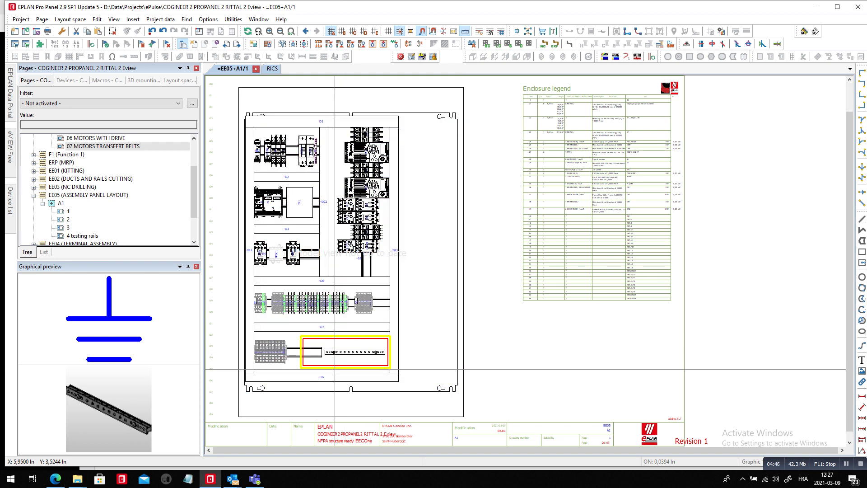
pyautogui.scroll(1, 334, 369)
pyautogui.scroll(2, 335, 369)
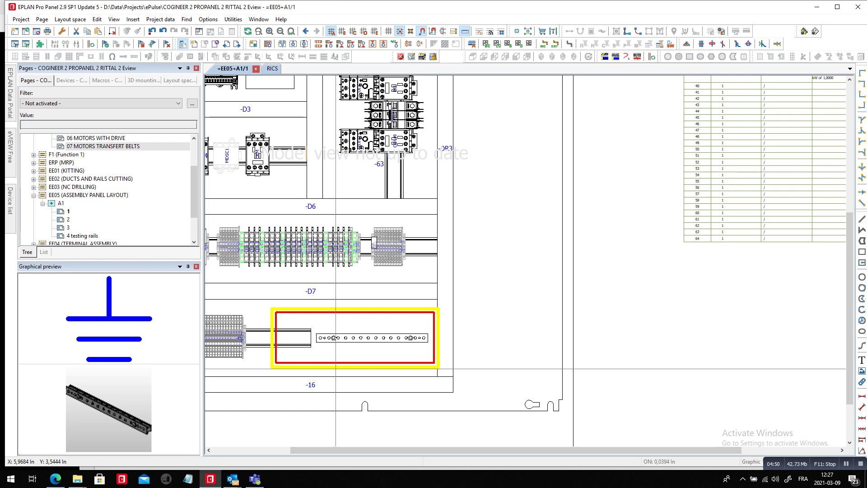
# - In the RICS layout space, switch the GND Bar project option to PAN.6screws
pyautogui.click(272, 69)
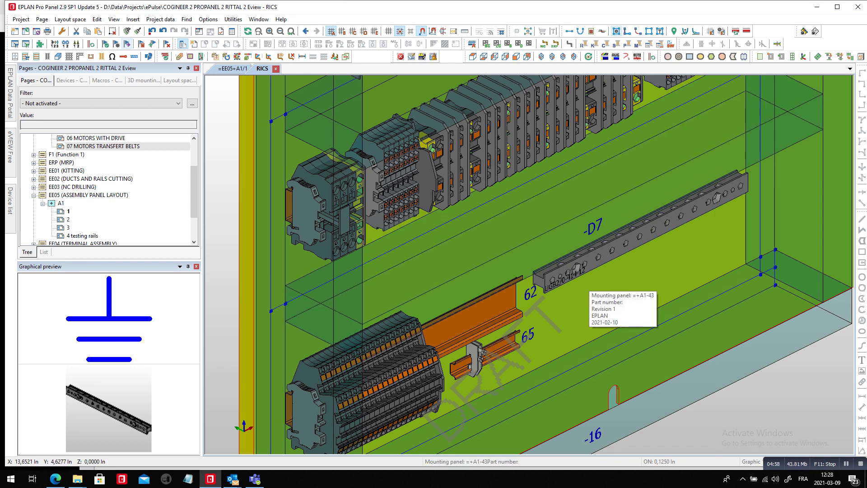
pyautogui.click(160, 19)
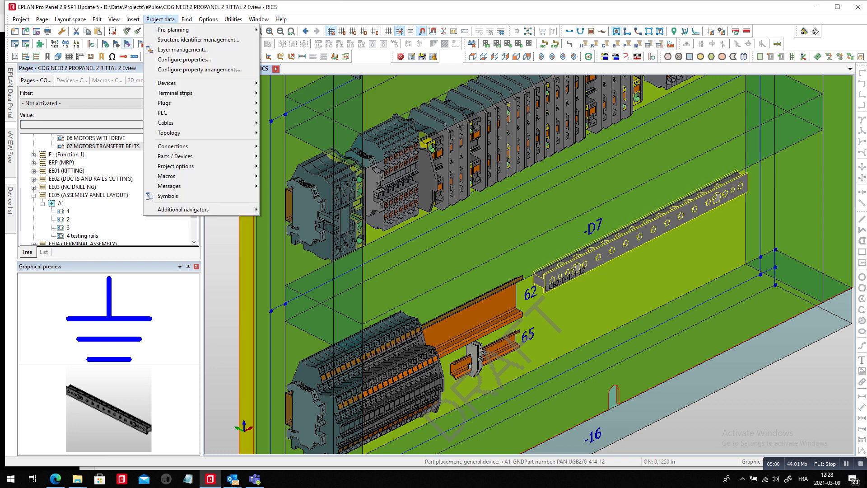
pyautogui.moveTo(180, 166)
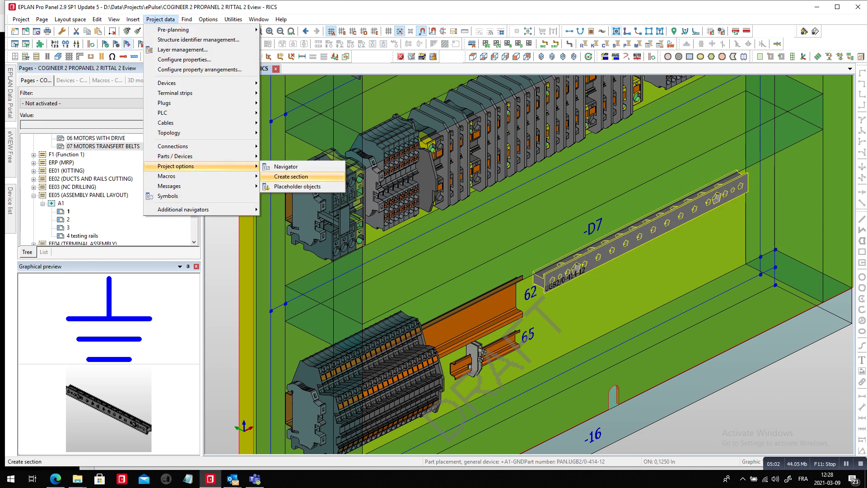
pyautogui.click(286, 166)
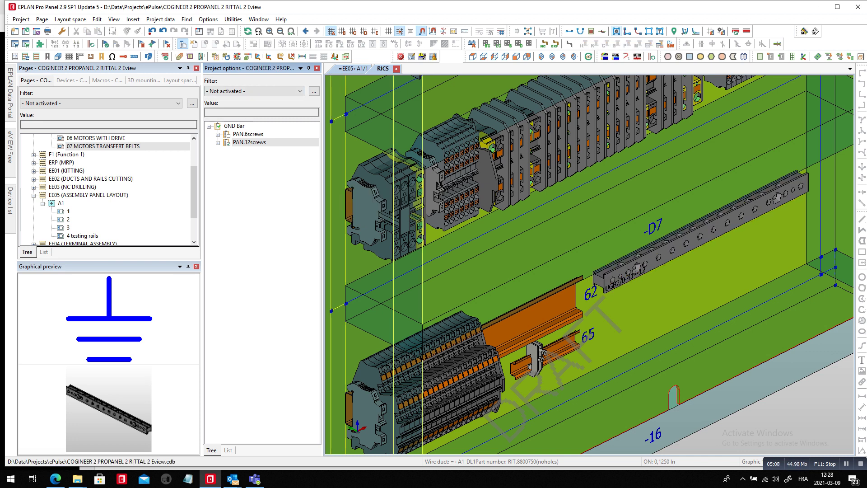
pyautogui.click(248, 134)
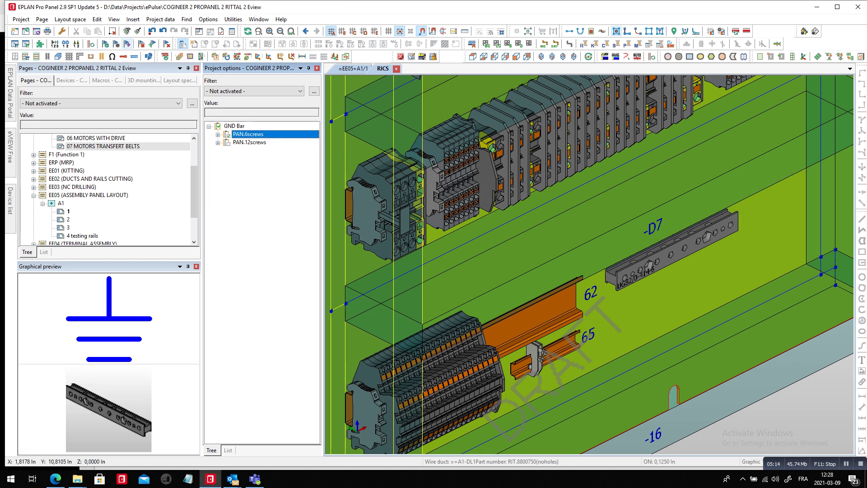
# - Check the GND bar's counterpiece on schematic page =F1+A1/2 and its ground symbol on page 04 POWER DIAGRAM
pyautogui.click(669, 257)
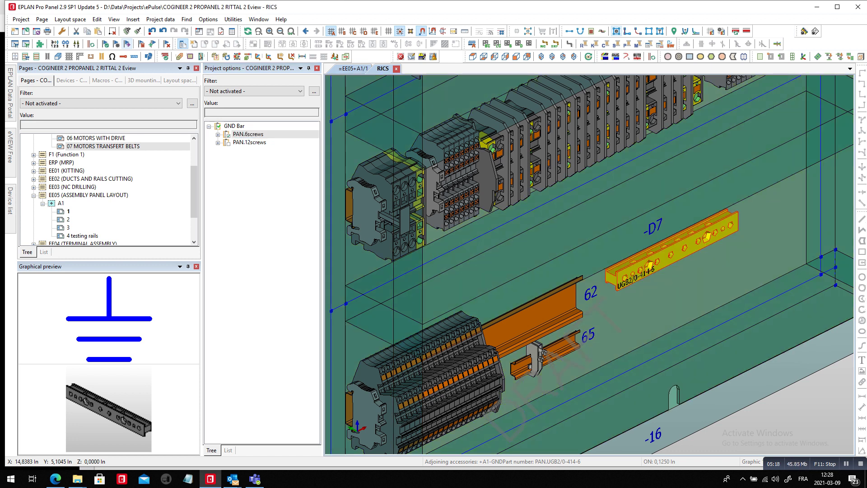
pyautogui.rightClick(678, 250)
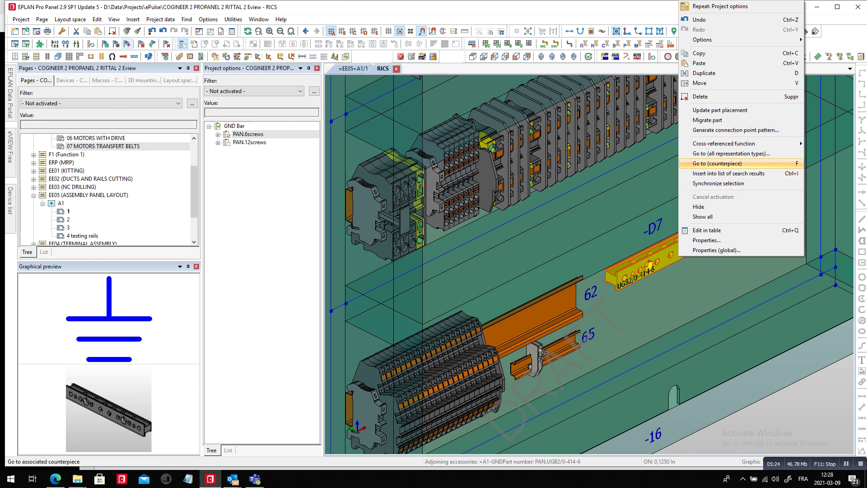
pyautogui.click(723, 163)
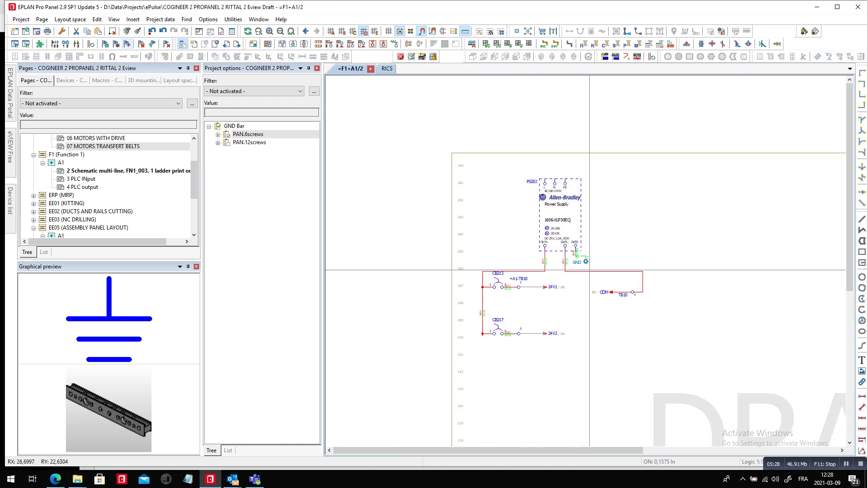
pyautogui.scroll(3, 566, 262)
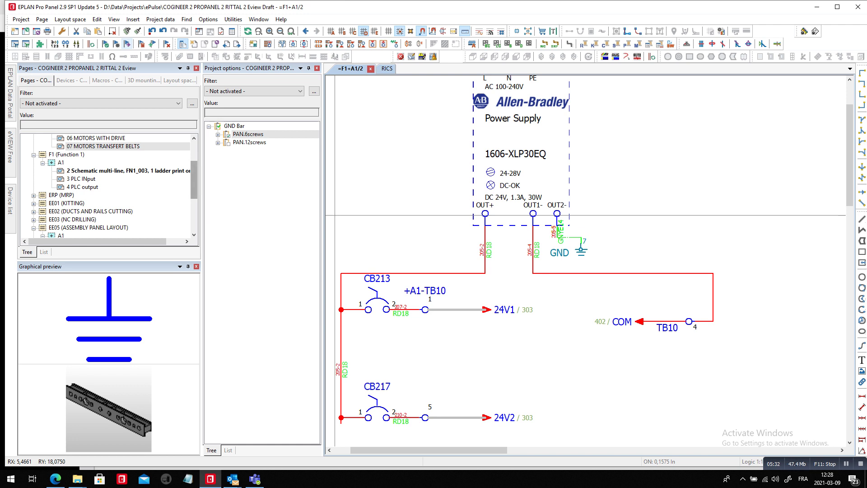
pyautogui.scroll(2, 108, 189)
pyautogui.doubleClick(94, 170)
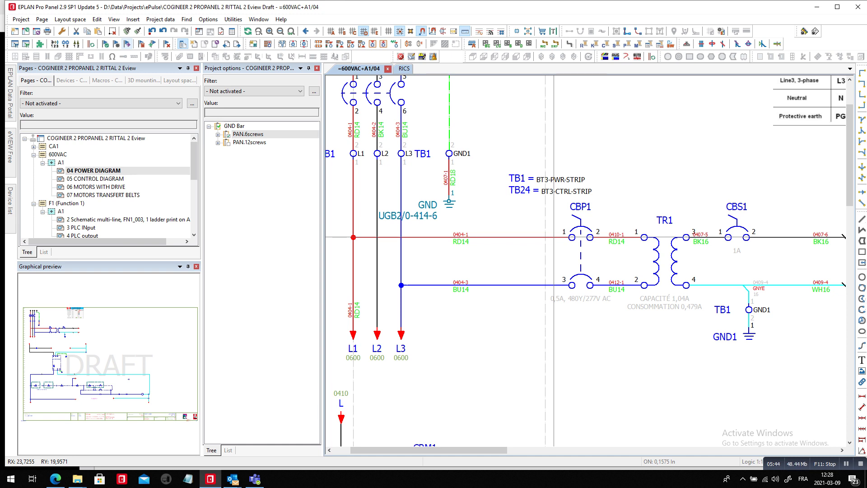
# - Route the connections in the area around the new GND bar in the RICS layout space and show the panel from the front
pyautogui.click(405, 69)
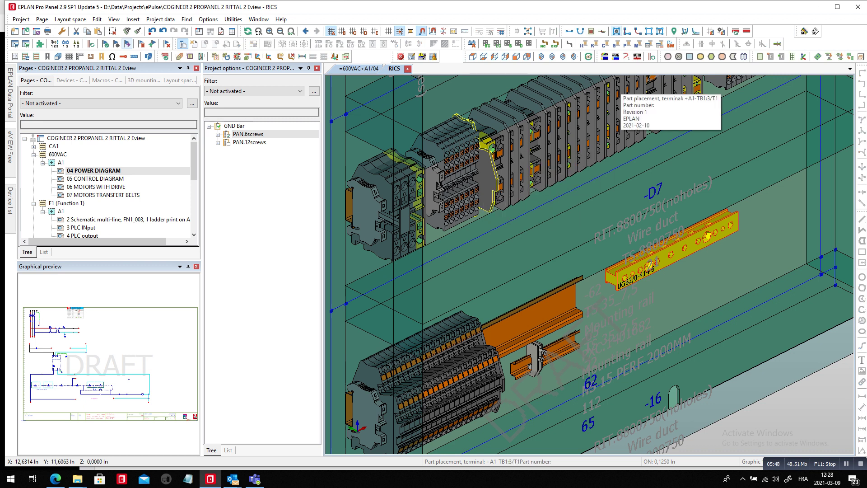
pyautogui.click(627, 32)
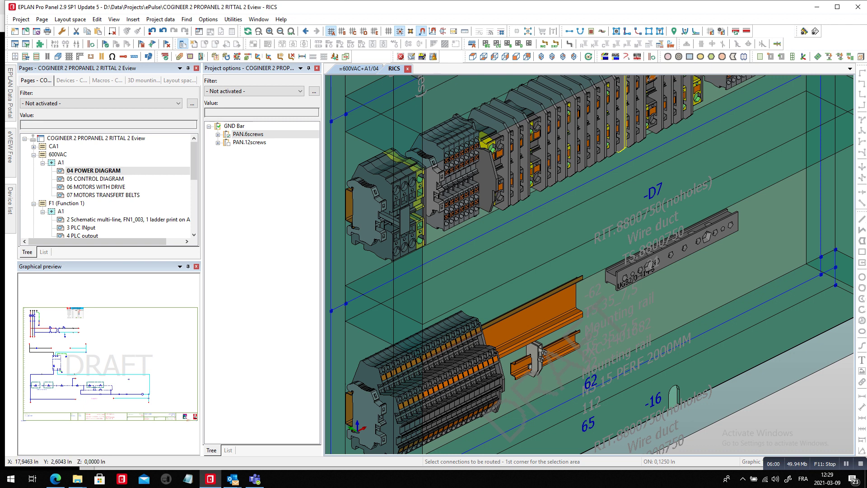
pyautogui.moveTo(754, 287); pyautogui.dragTo(510, 148)
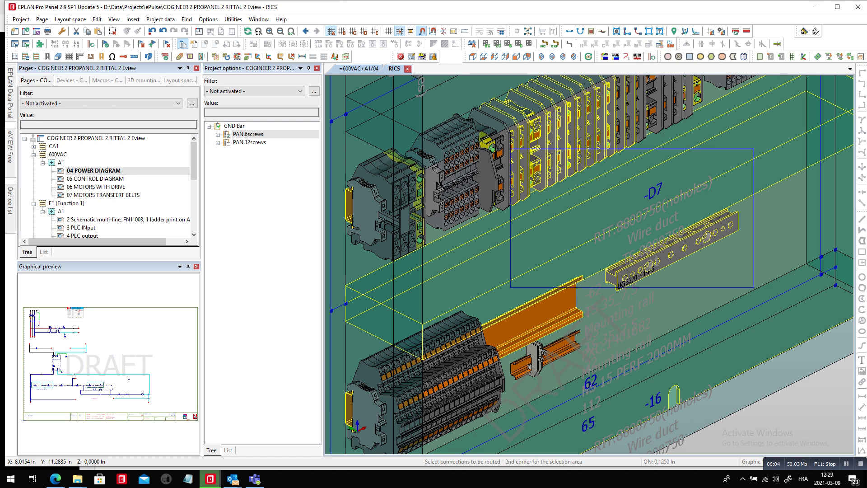
pyautogui.click(510, 149)
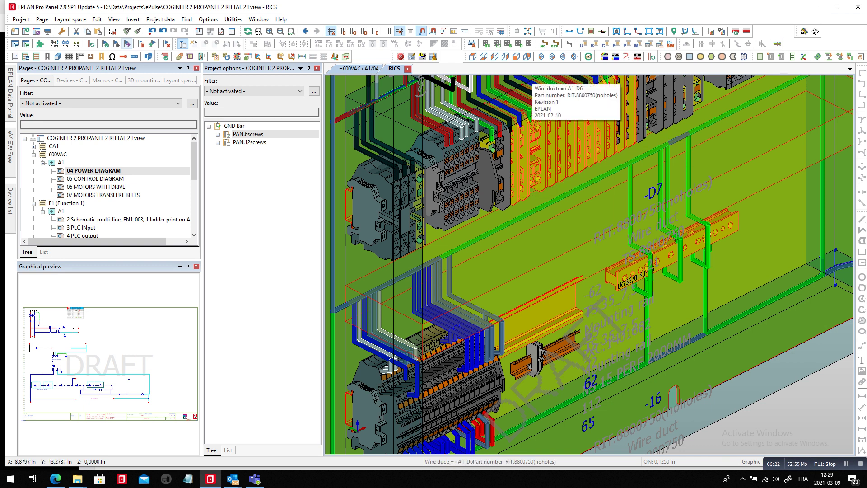
pyautogui.click(516, 56)
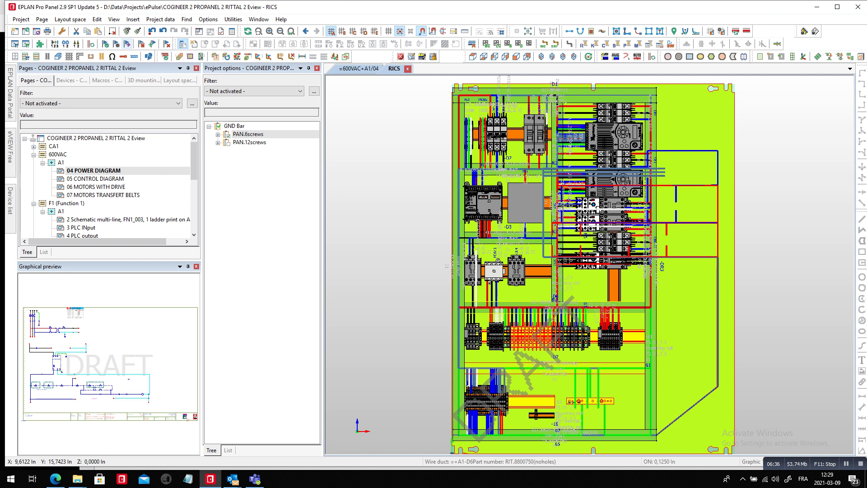
# - Collapse the current project's page tree and open the recent project "Macro Project EPLAN CA mm 2020 E.elk"
pyautogui.click(25, 138)
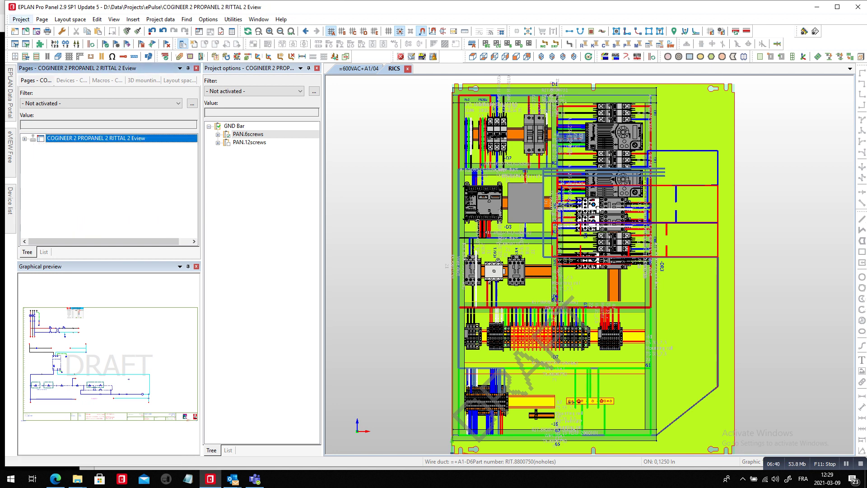
pyautogui.click(21, 20)
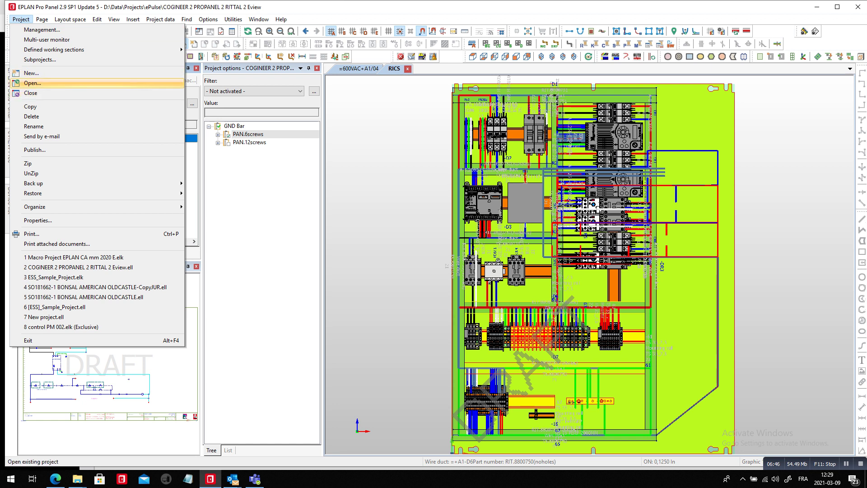
pyautogui.click(74, 257)
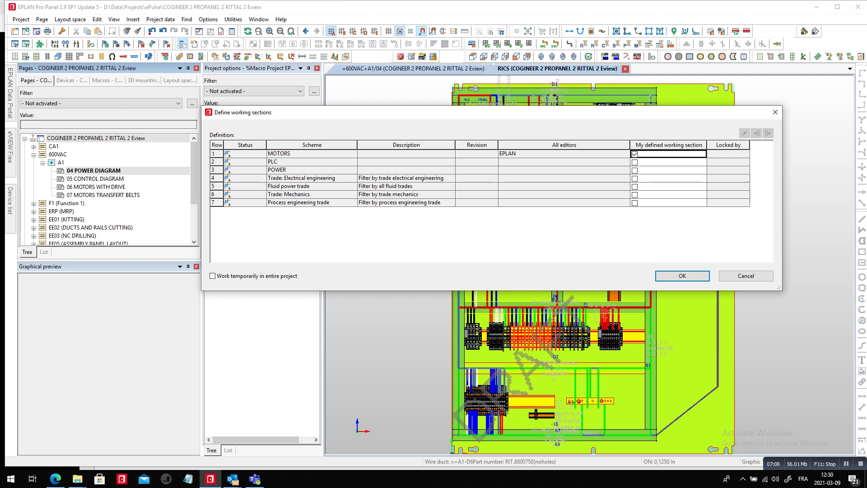
# - Work temporarily in the entire macro project, collapse the COGINEER project and expand the page tree of Macro Project EPLAN CA mm 2020 E
pyautogui.click(212, 276)
pyautogui.press('Return')
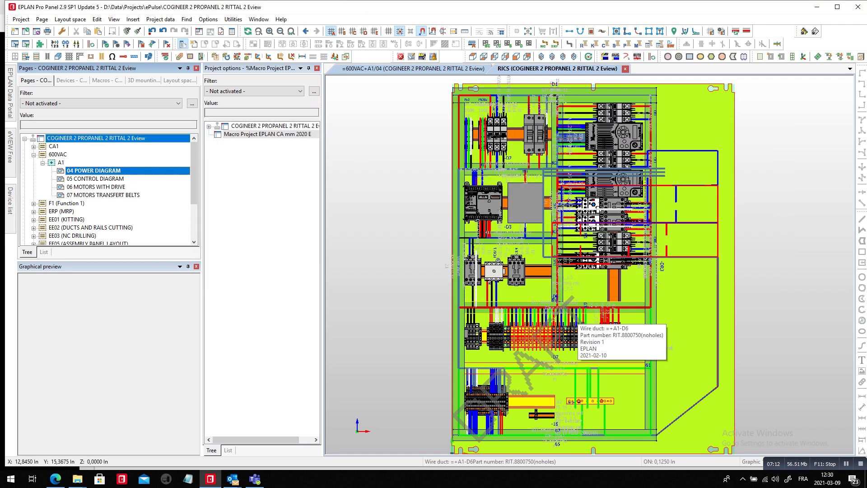
pyautogui.click(25, 139)
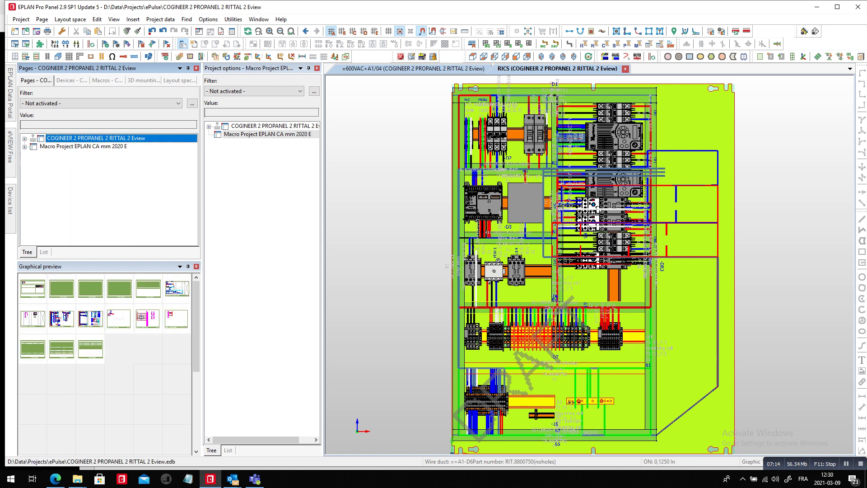
pyautogui.click(83, 146)
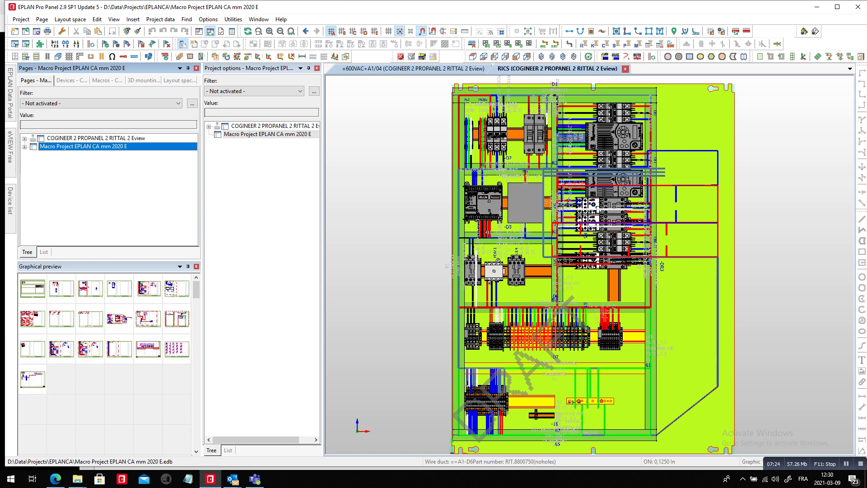
pyautogui.click(25, 147)
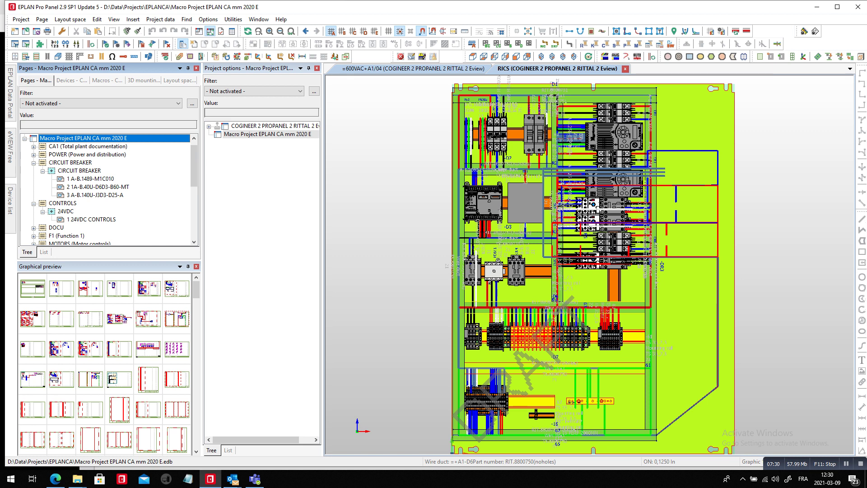
# - Stop working in the entire macro project and define POWER instead of MOTORS as my working section
pyautogui.click(21, 19)
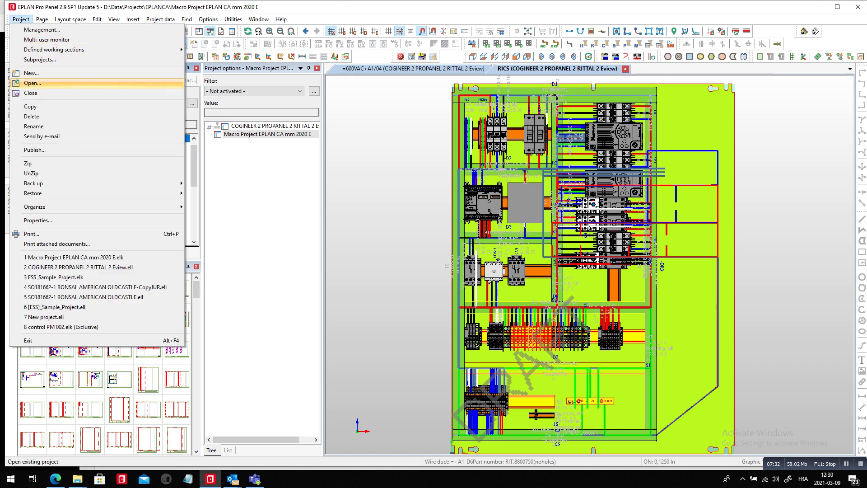
pyautogui.moveTo(54, 49)
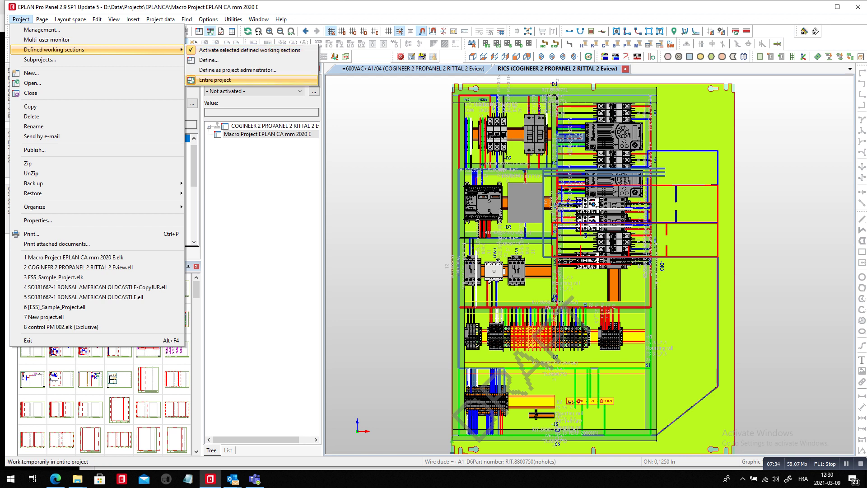
pyautogui.click(212, 80)
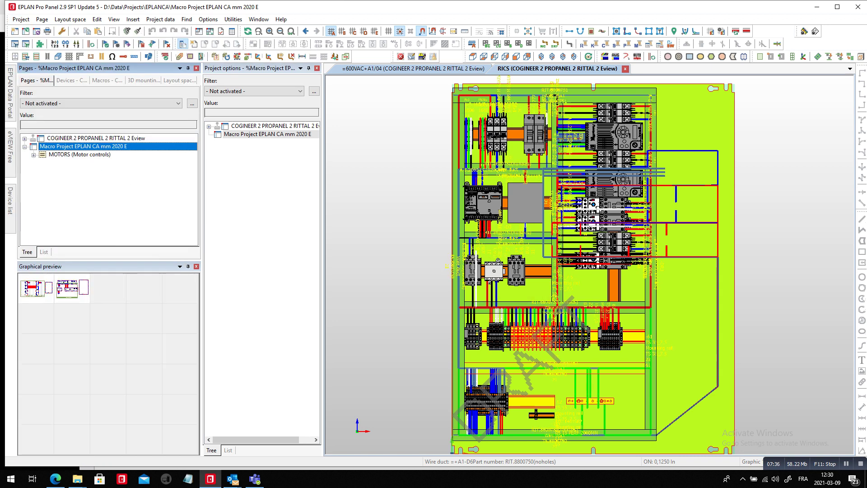
pyautogui.click(21, 19)
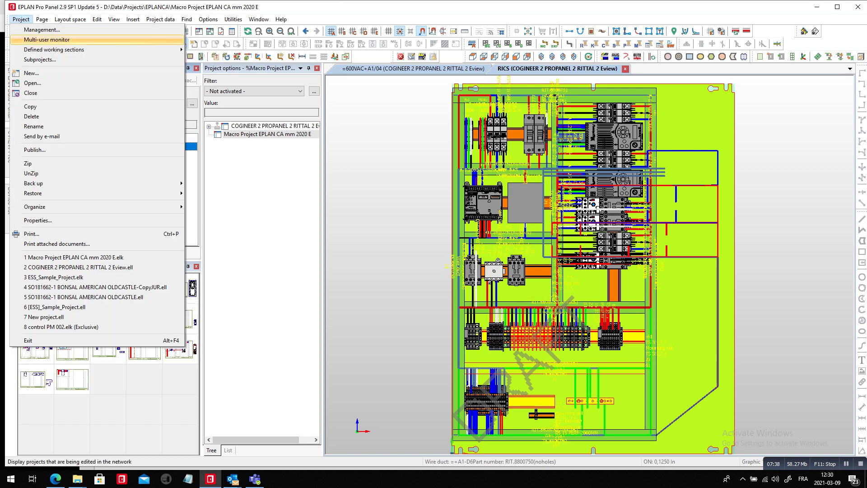
pyautogui.moveTo(54, 49)
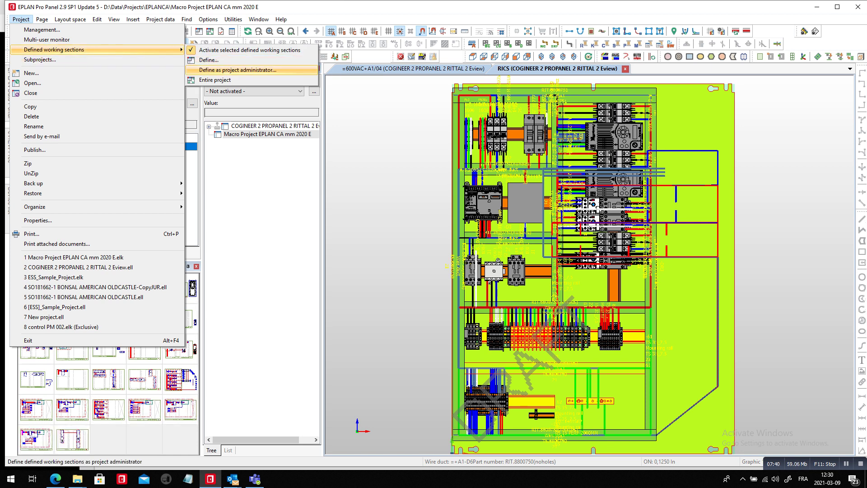
pyautogui.click(208, 60)
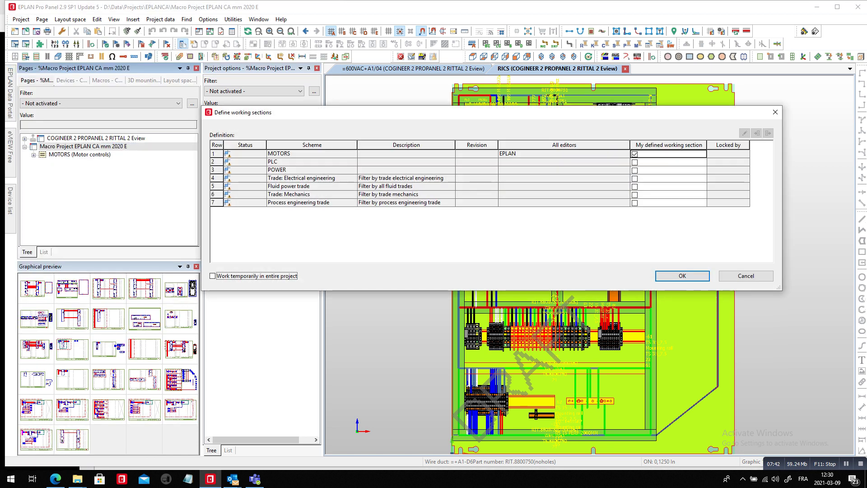
pyautogui.click(635, 170)
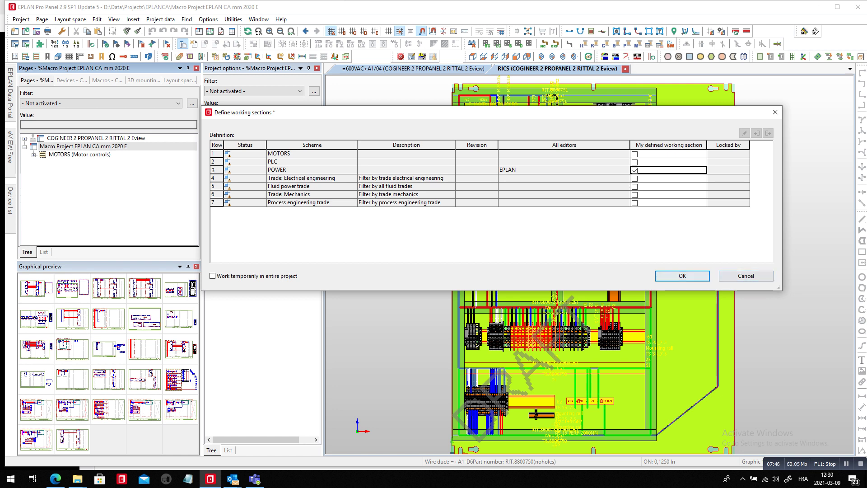
pyautogui.click(682, 275)
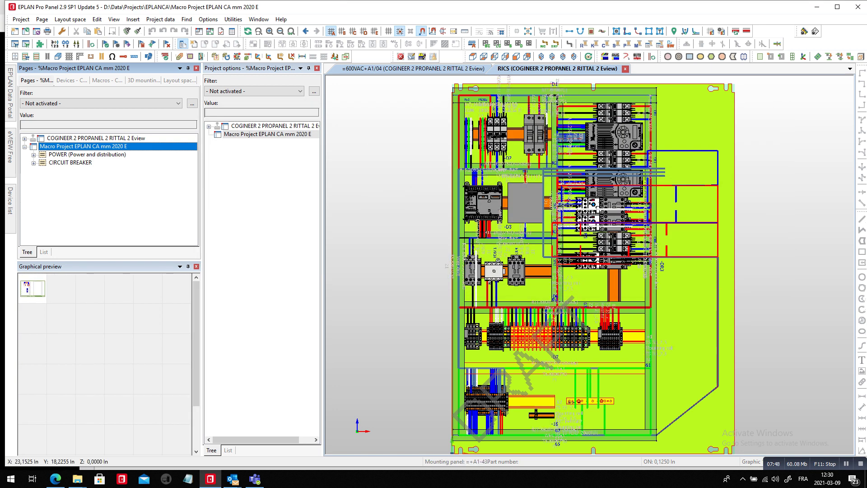
# - Open the macro project's layout space Panduit UGB2_0-414-6.ema and display its connection point directions
pyautogui.click(179, 80)
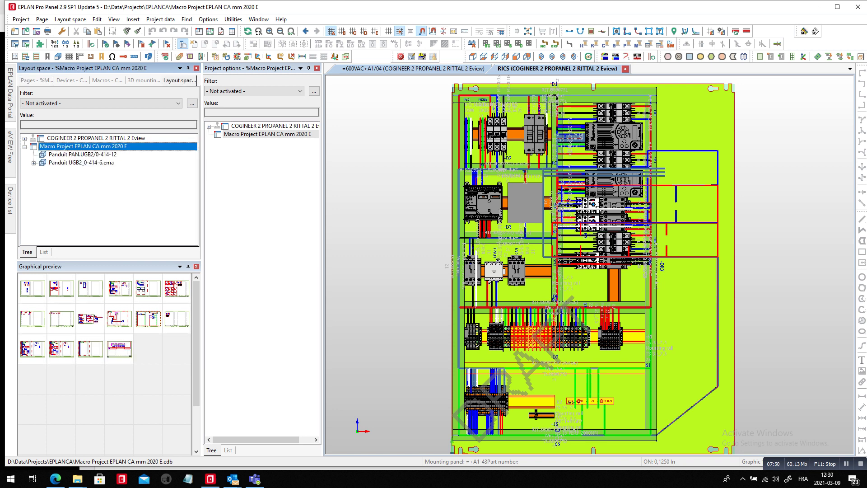
pyautogui.click(82, 154)
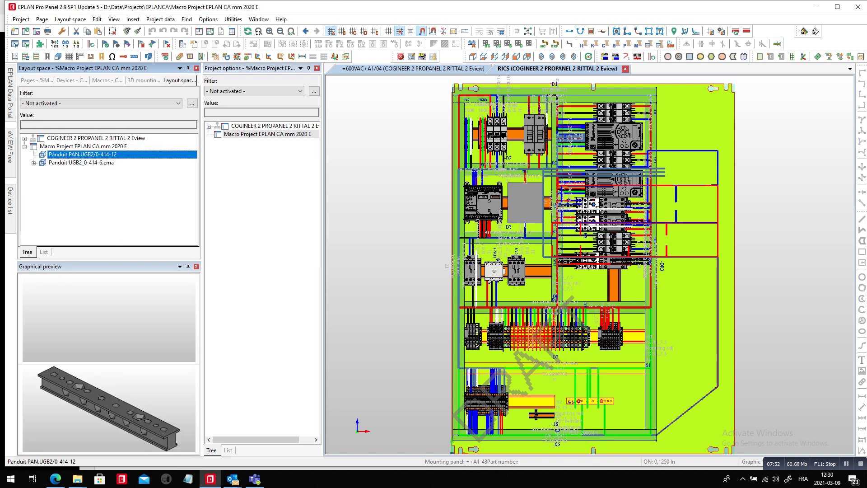
pyautogui.click(82, 162)
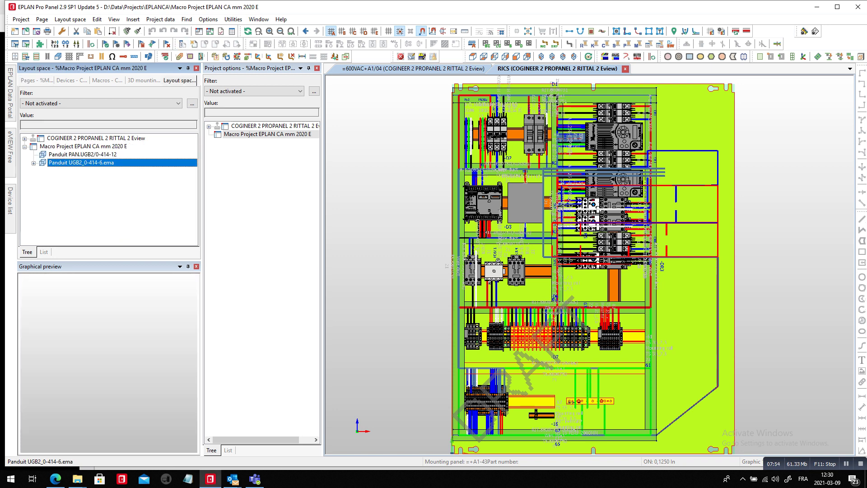
pyautogui.doubleClick(81, 162)
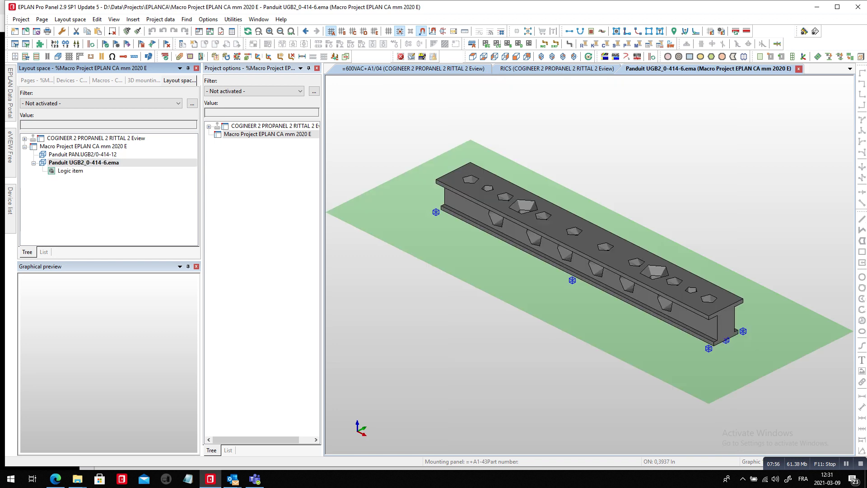
pyautogui.click(113, 20)
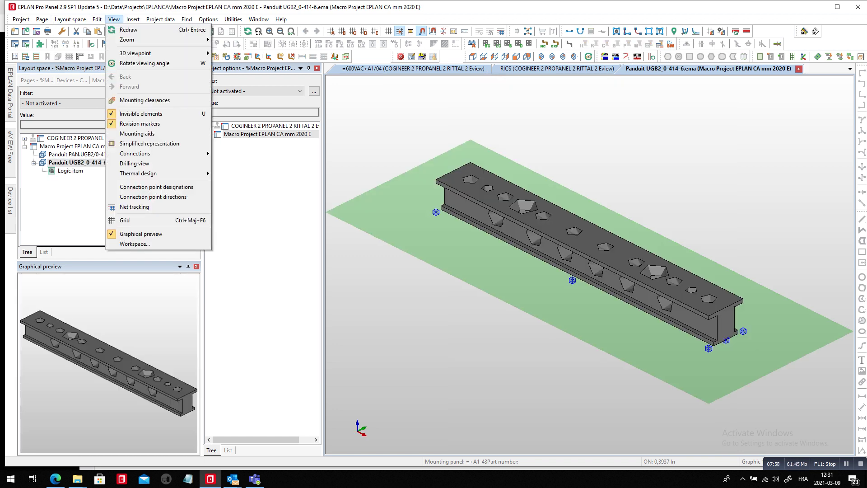
pyautogui.moveTo(158, 153)
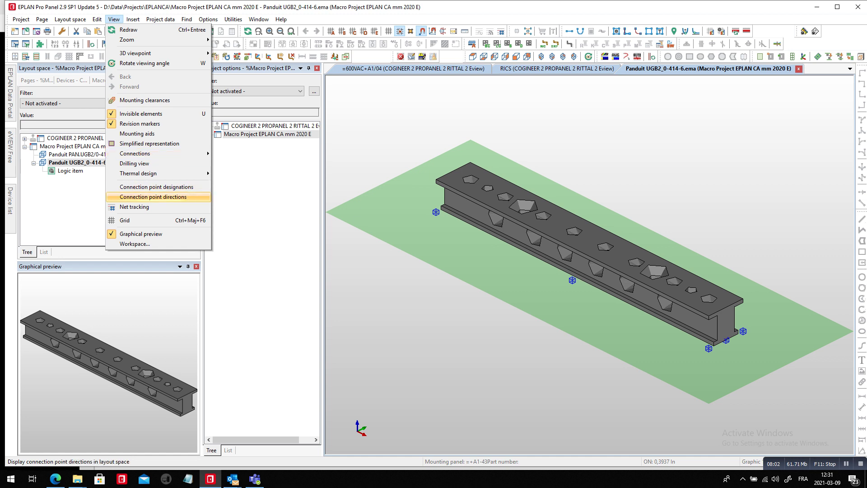
pyautogui.click(153, 197)
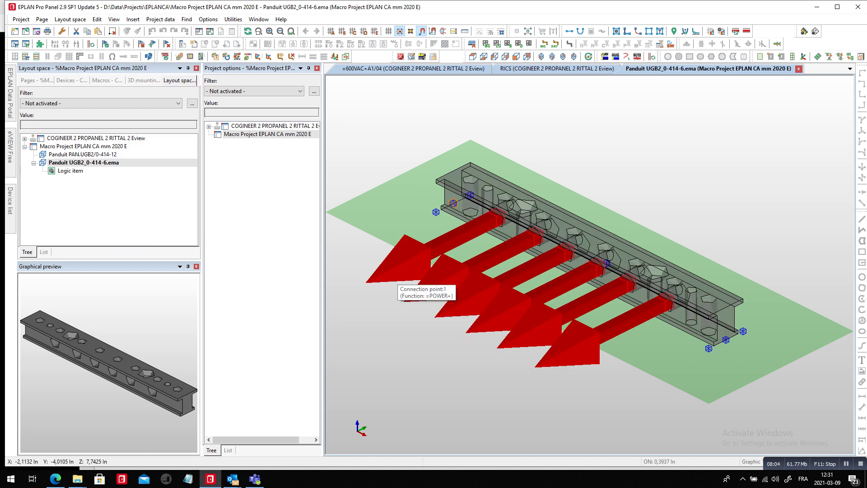
# - Check the macro definition in the properties of Panduit UGB2_0-414-6.ema and automatically generate its macro, overwriting existing macros
pyautogui.rightClick(92, 162)
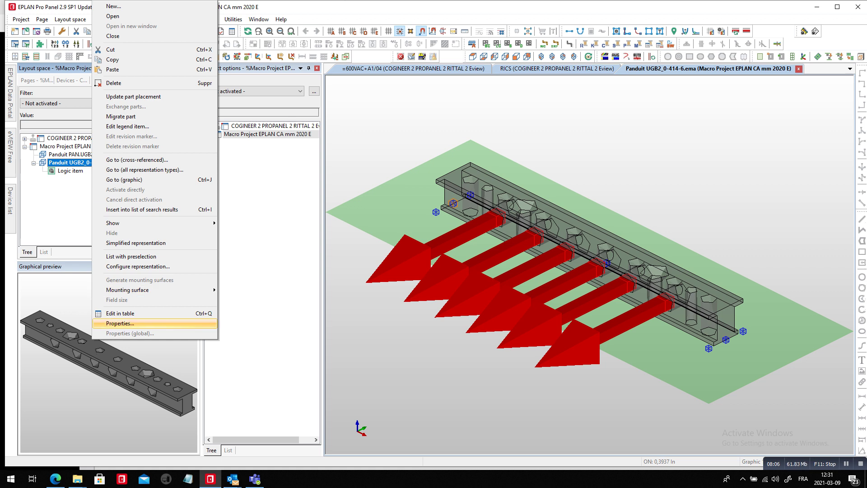
pyautogui.click(119, 323)
pyautogui.hotkey('ctrl', 'Tab')
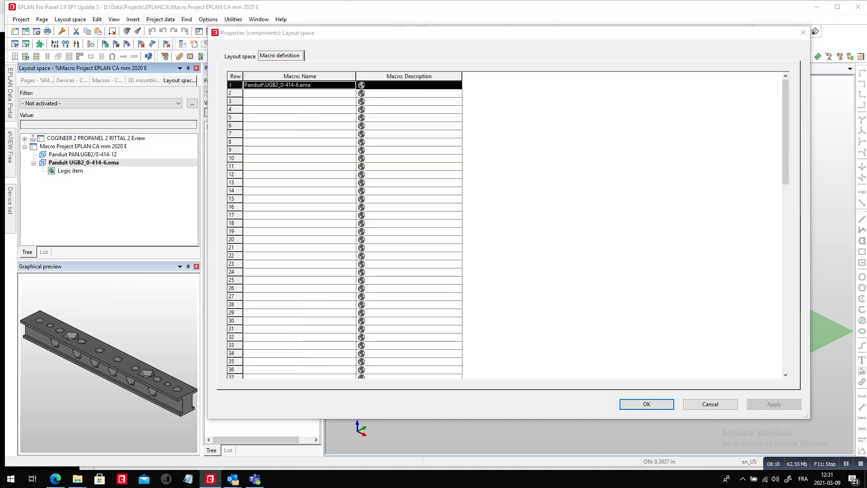
pyautogui.press('Return')
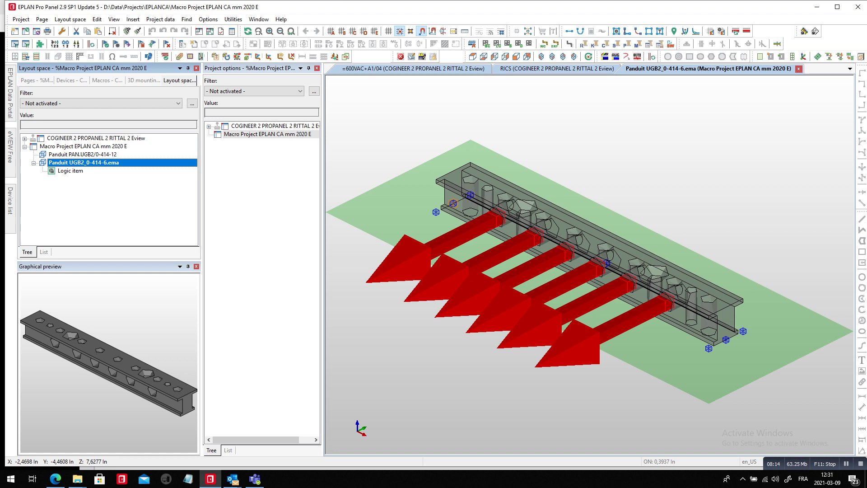
pyautogui.hotkey('ctrl', 'shift', 'm')
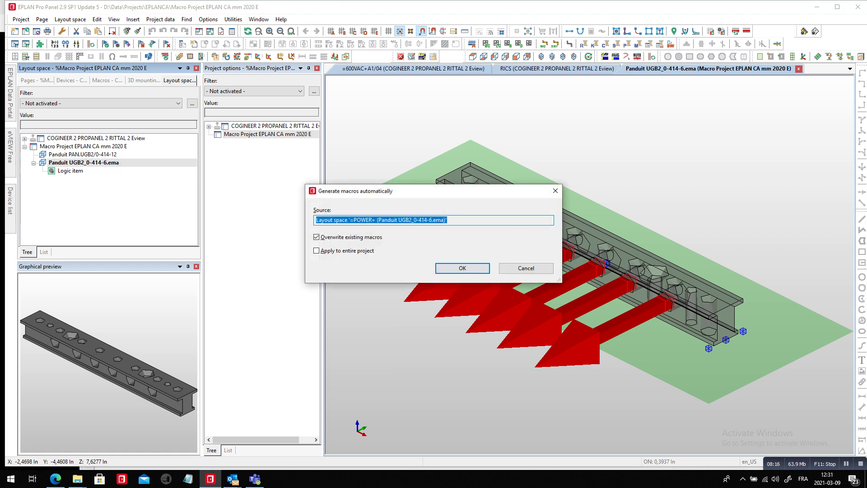
pyautogui.press('Return')
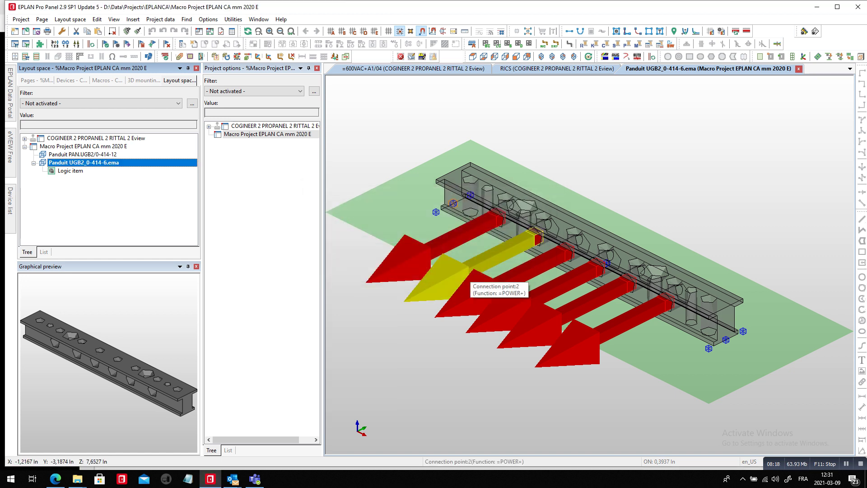
# - Insert macro UGB2_0-414-12.ema from the Panduit folder at 0 0 0 in layout space Panduit PAN.UGB2/0-414-12, without modifying numbering, and show it in southwest isometric
pyautogui.doubleClick(83, 154)
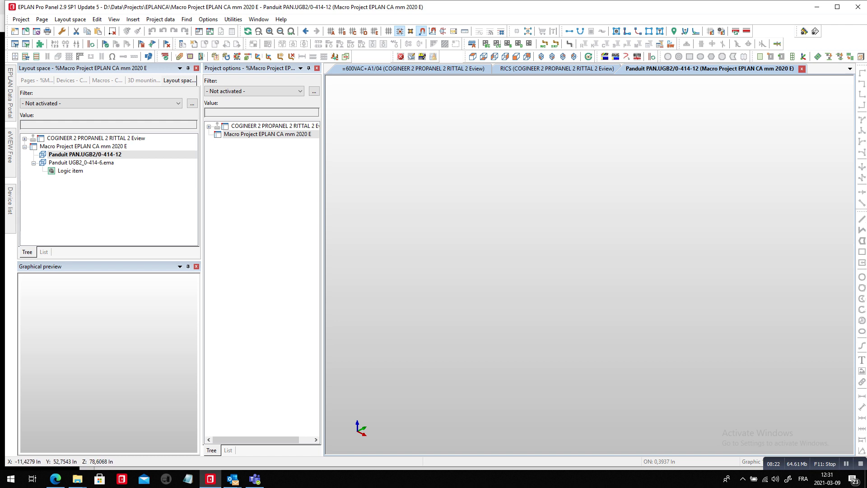
pyautogui.press('m')
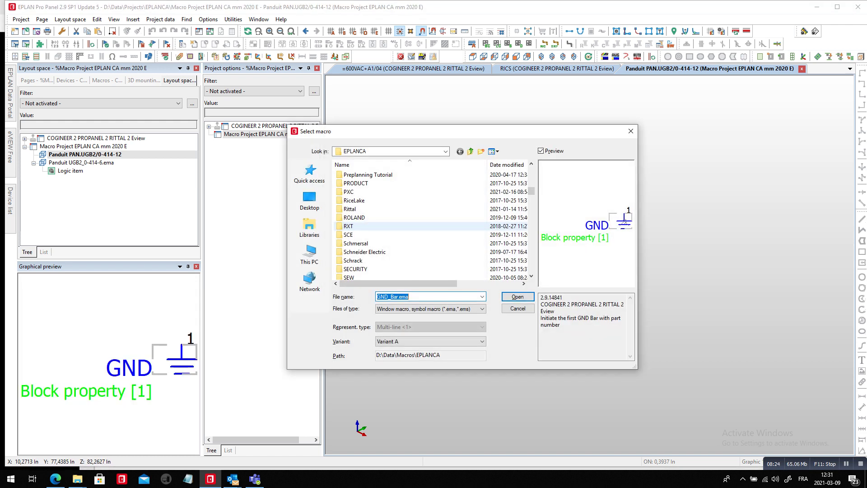
pyautogui.scroll(5, 406, 213)
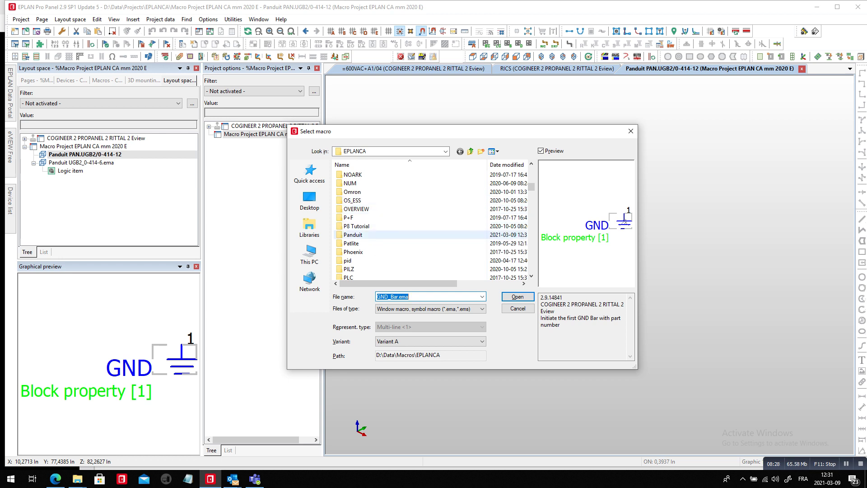
pyautogui.doubleClick(353, 235)
pyautogui.click(368, 175)
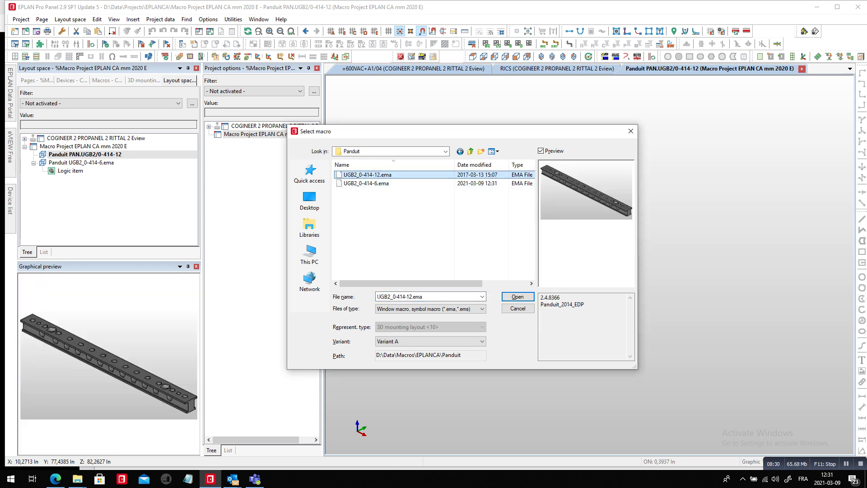
pyautogui.press('Return')
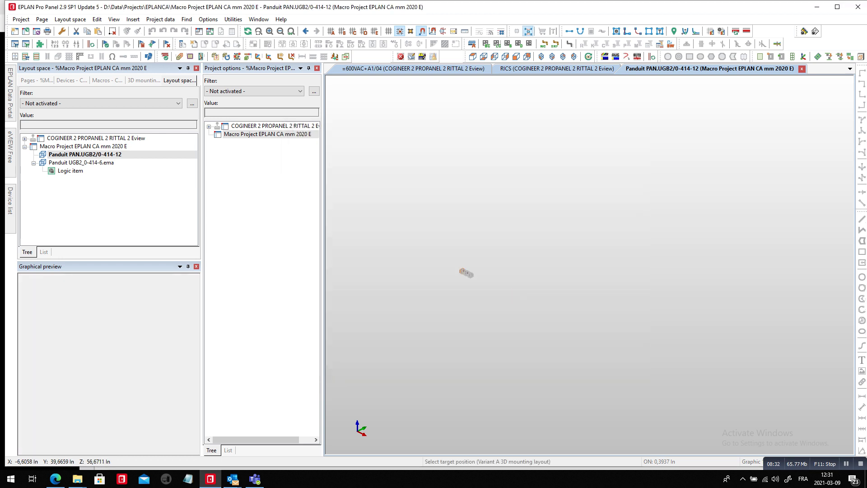
pyautogui.write('0 0 0')
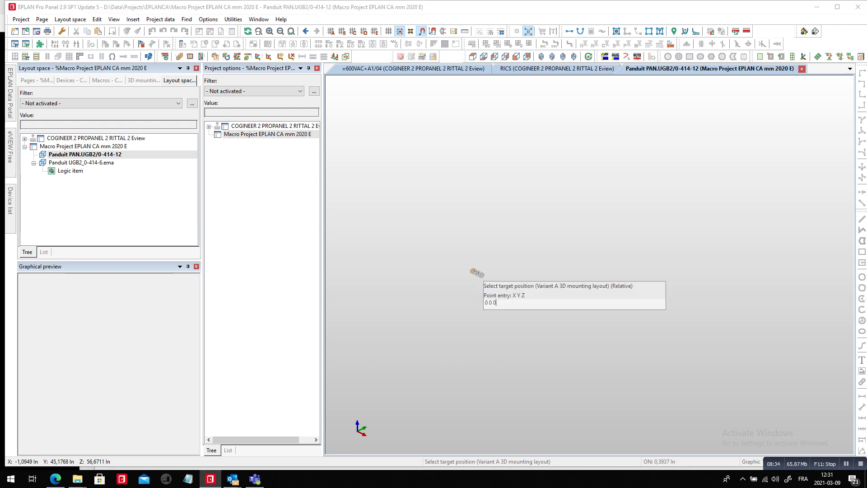
pyautogui.press('Return')
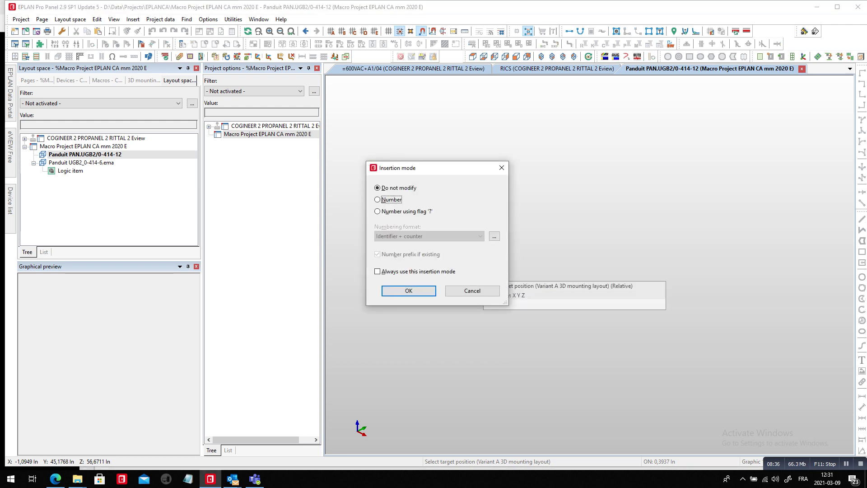
pyautogui.press('Return')
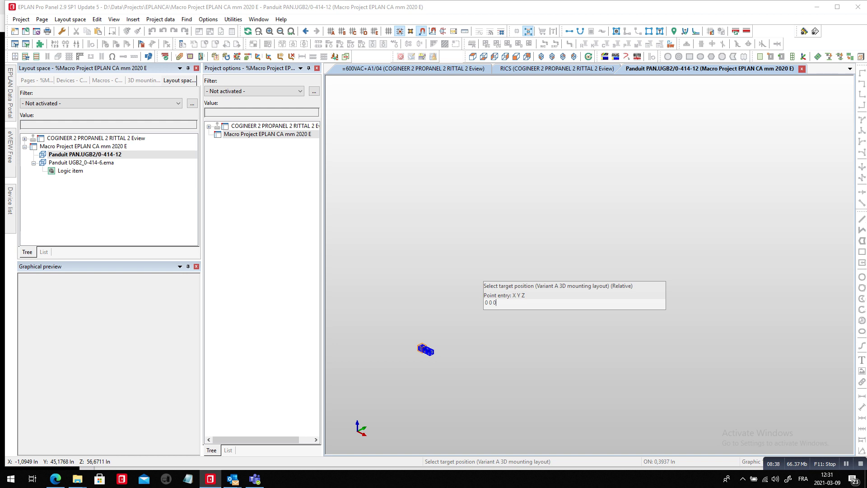
pyautogui.press('Escape')
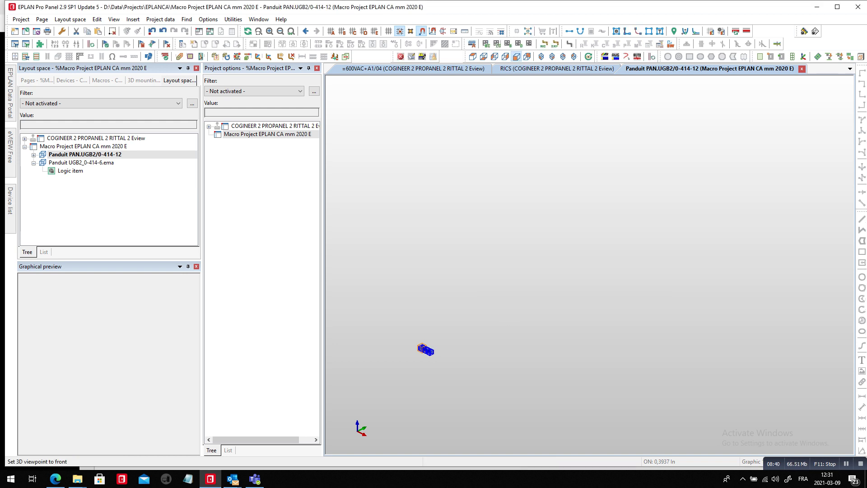
pyautogui.click(516, 56)
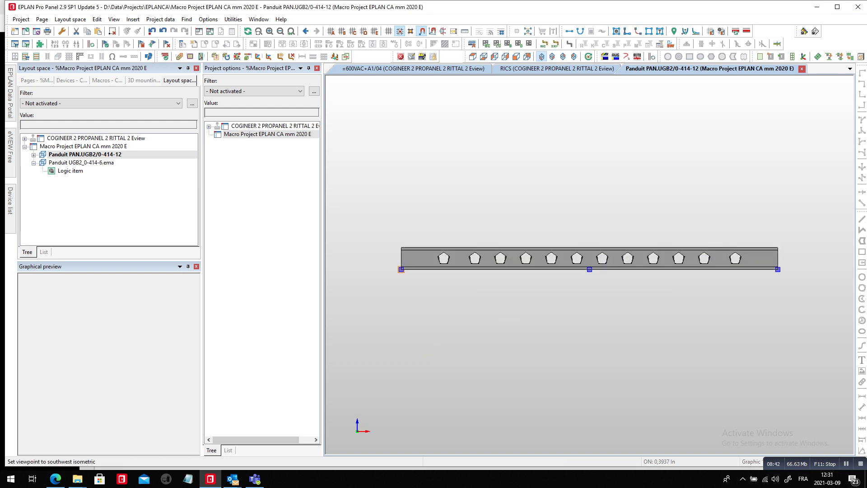
pyautogui.click(541, 56)
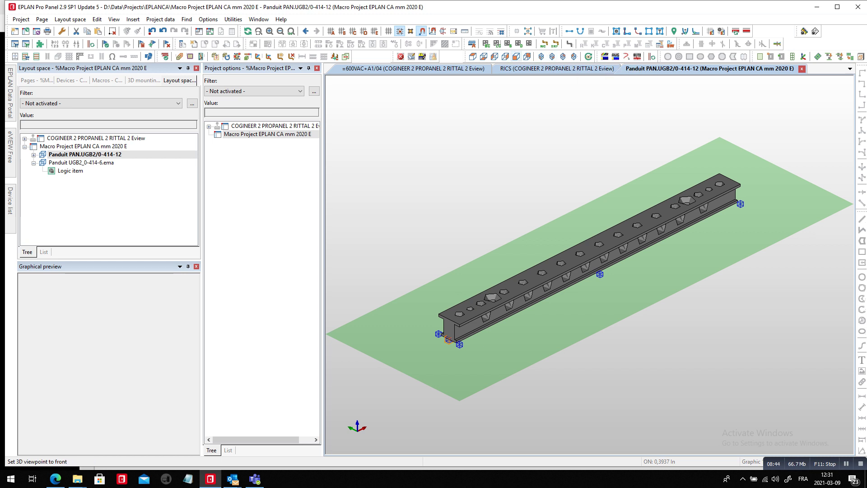
# - Define connection point 1 at the first side hole of the Panduit UGB2/0-414-12 bar, working on its front face
pyautogui.click(516, 56)
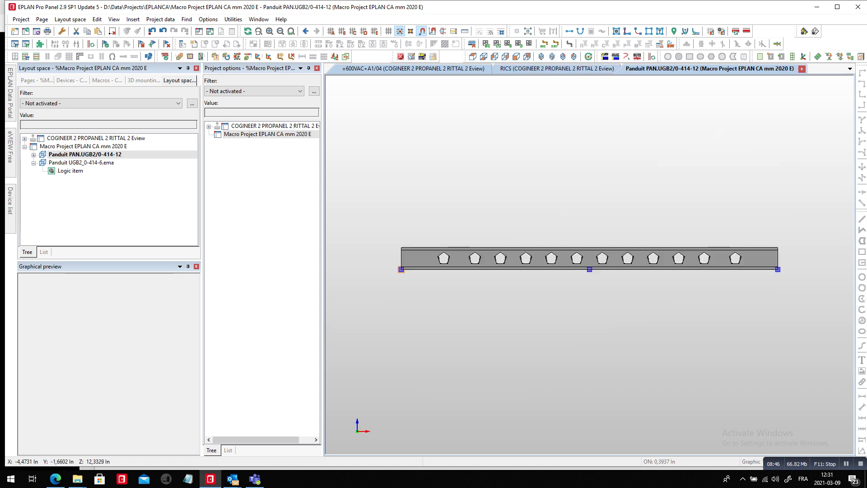
pyautogui.moveTo(590, 280); pyautogui.dragTo(591, 296)
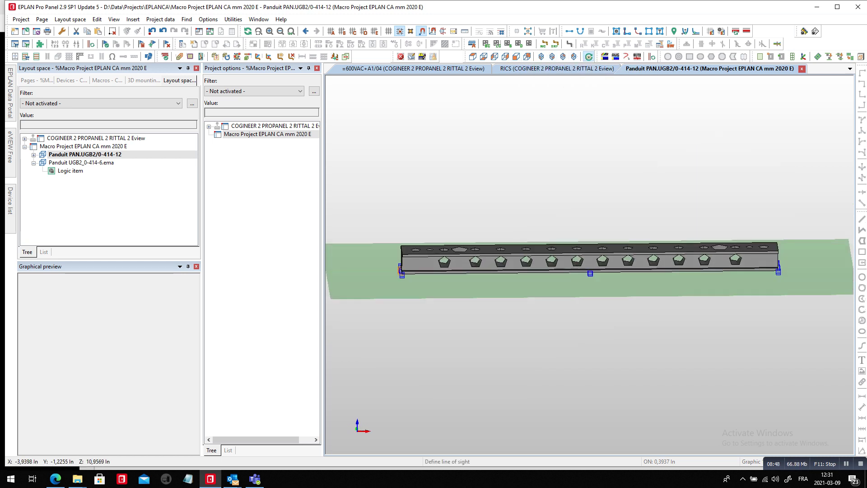
pyautogui.click(516, 56)
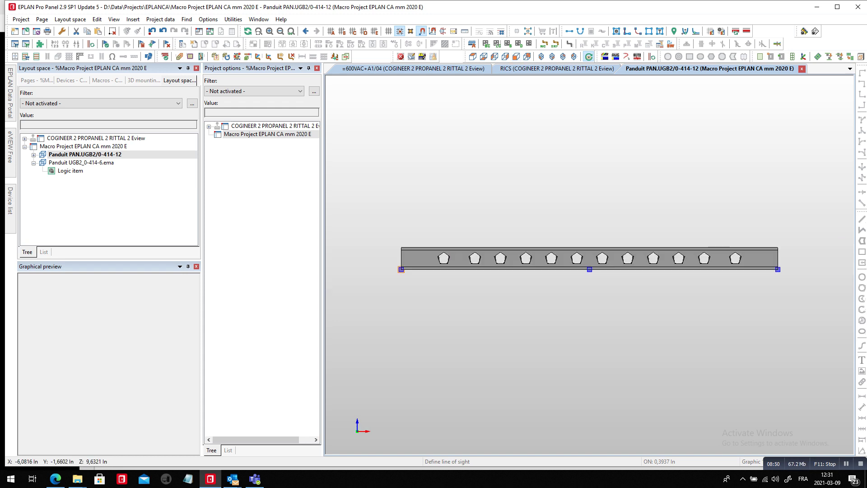
pyautogui.scroll(3, 517, 217)
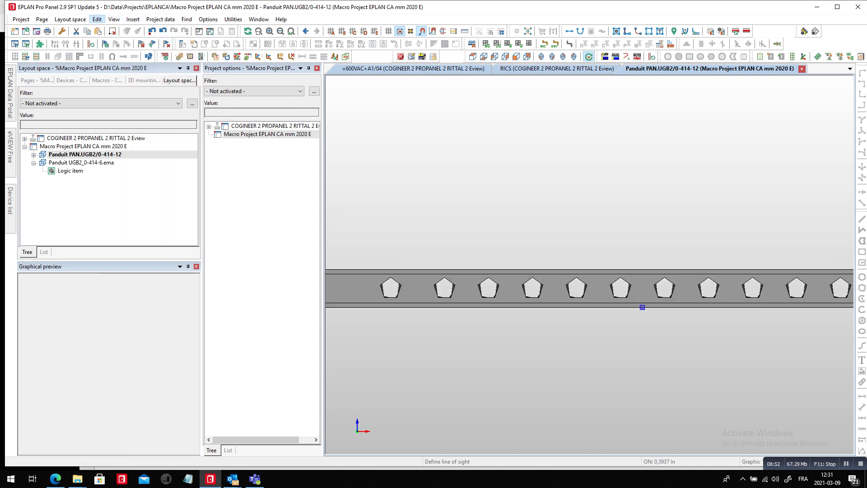
pyautogui.click(97, 19)
pyautogui.moveTo(172, 233)
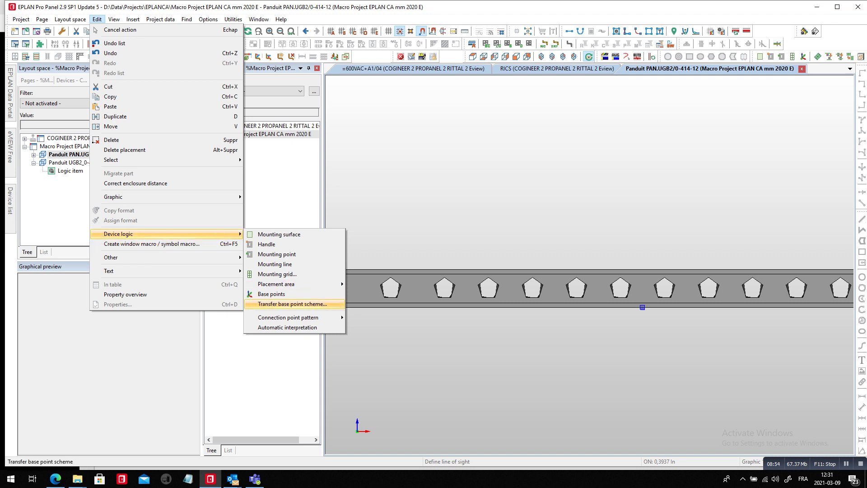
pyautogui.moveTo(289, 317)
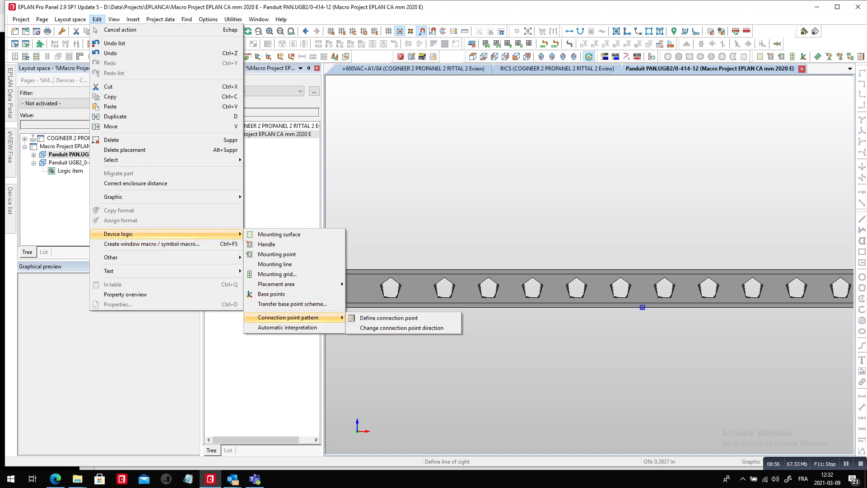
pyautogui.click(397, 318)
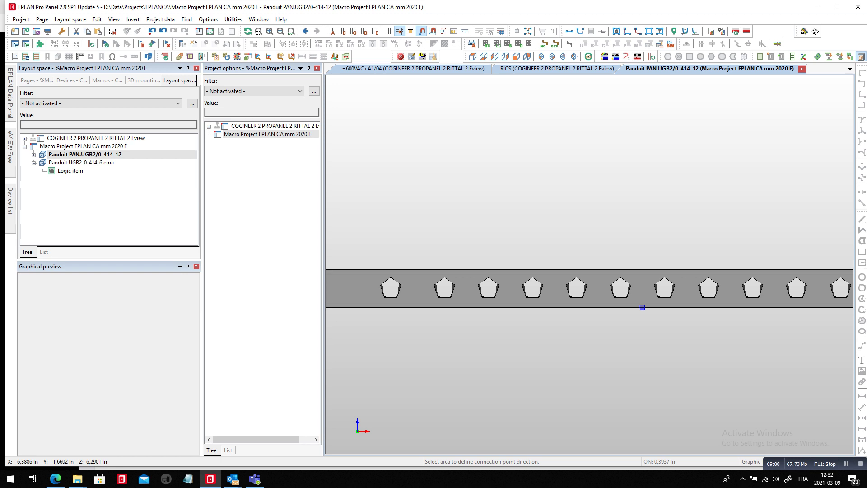
pyautogui.click(361, 287)
pyautogui.click(391, 292)
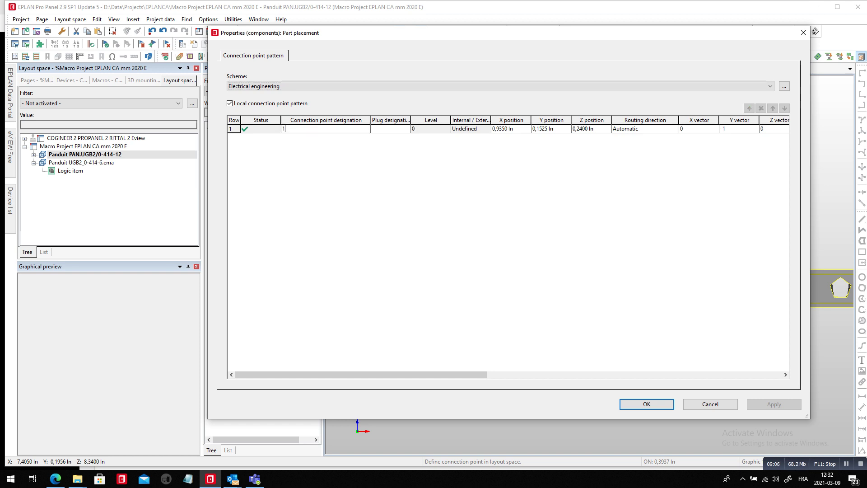
pyautogui.click(646, 403)
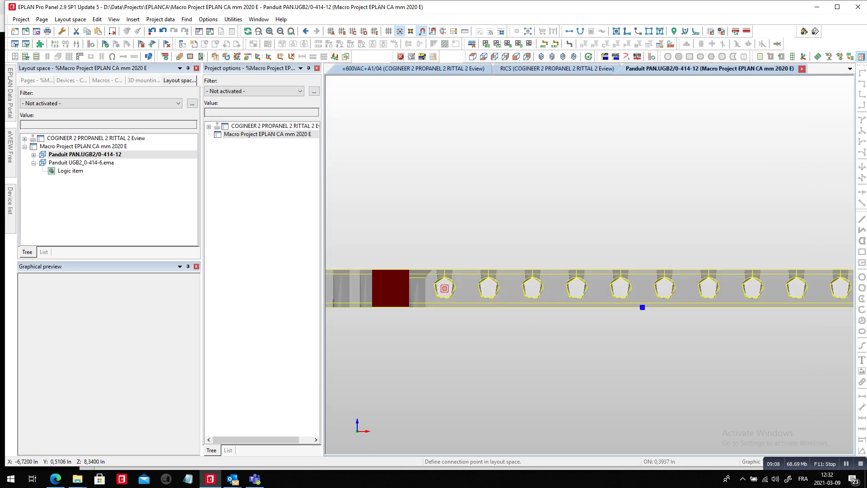
# - Define connection points 2, 3 and 4 at the next three side holes of the bar
pyautogui.click(445, 288)
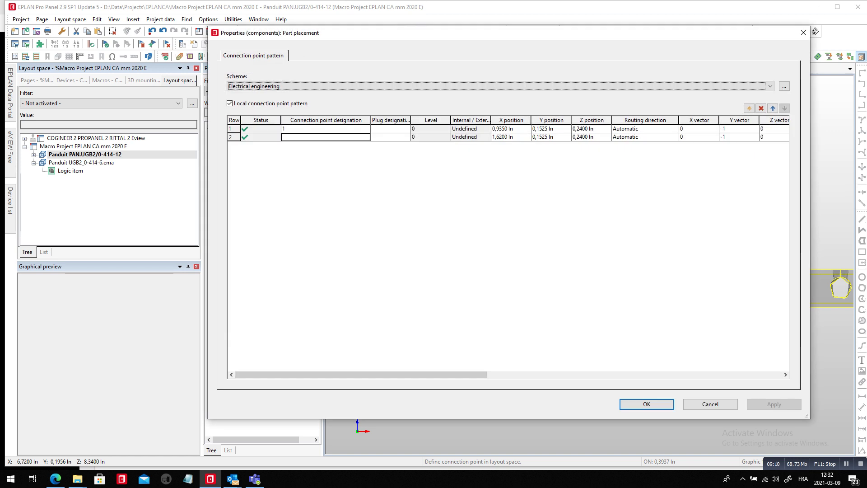
pyautogui.click(325, 137)
pyautogui.write('2')
pyautogui.click(647, 403)
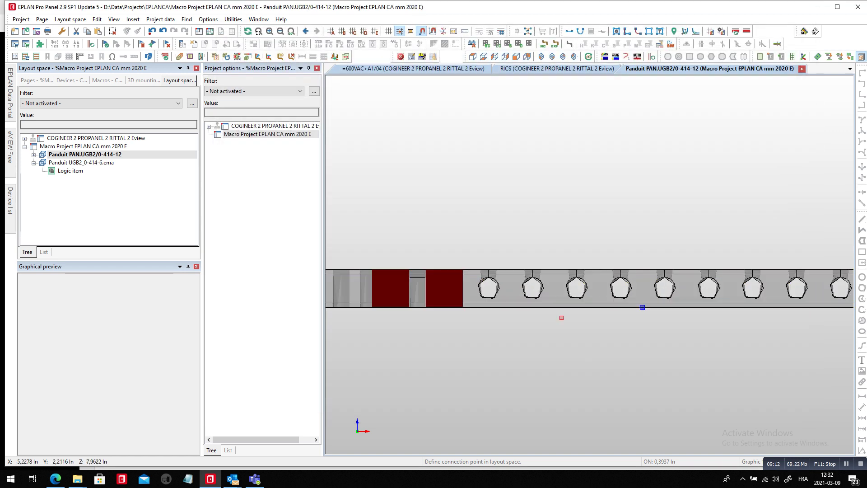
pyautogui.click(642, 307)
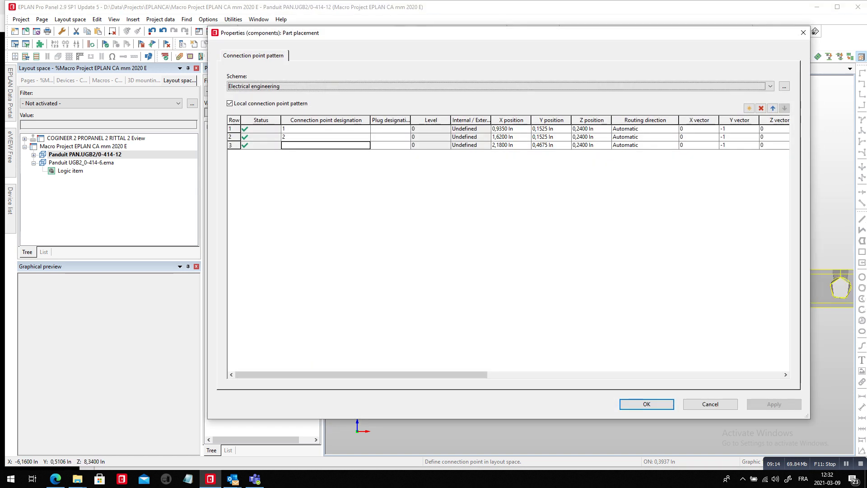
pyautogui.write('3')
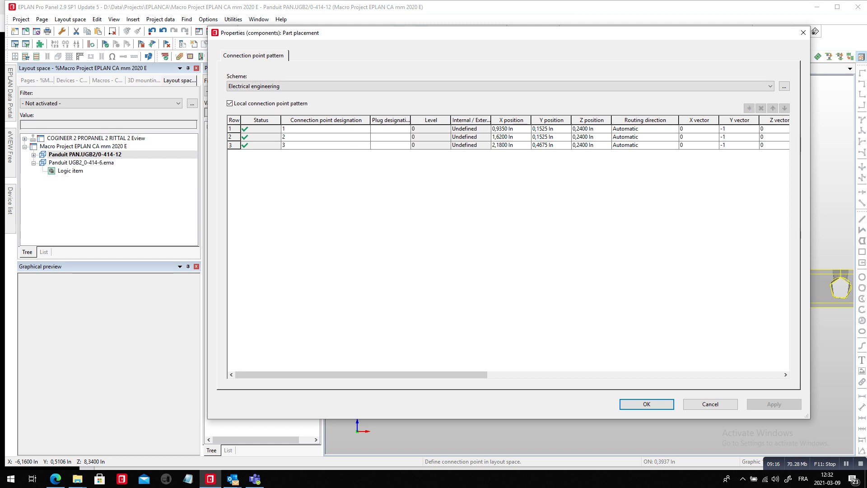
pyautogui.click(647, 403)
pyautogui.click(532, 288)
pyautogui.write('4')
pyautogui.click(646, 404)
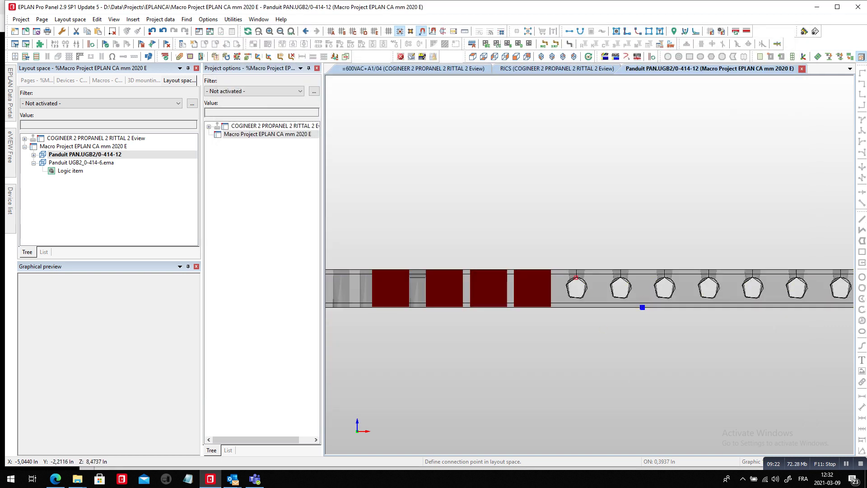
# - Define connection points 5 to 12 in sequence at the remaining side holes of the bar
pyautogui.click(576, 288)
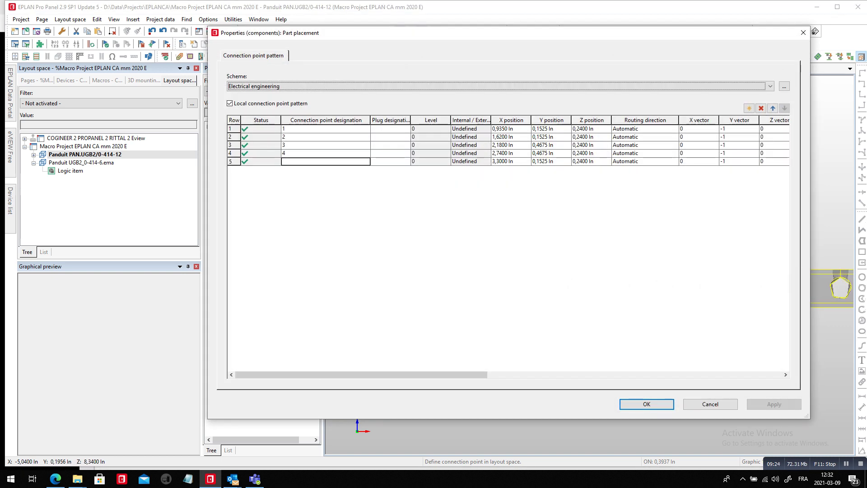
pyautogui.write('5')
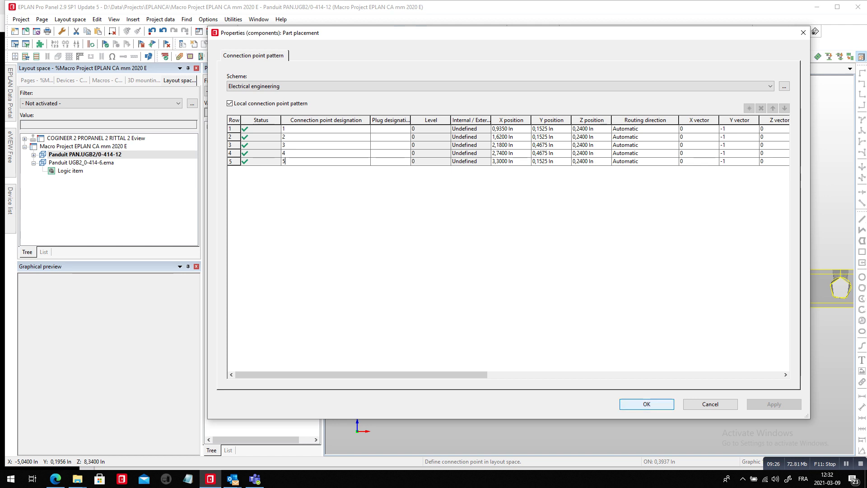
pyautogui.press('Return')
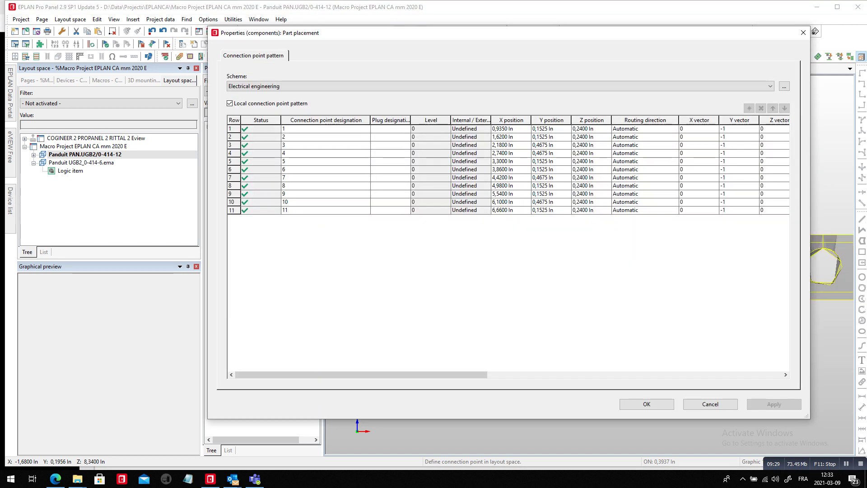
pyautogui.press('Return')
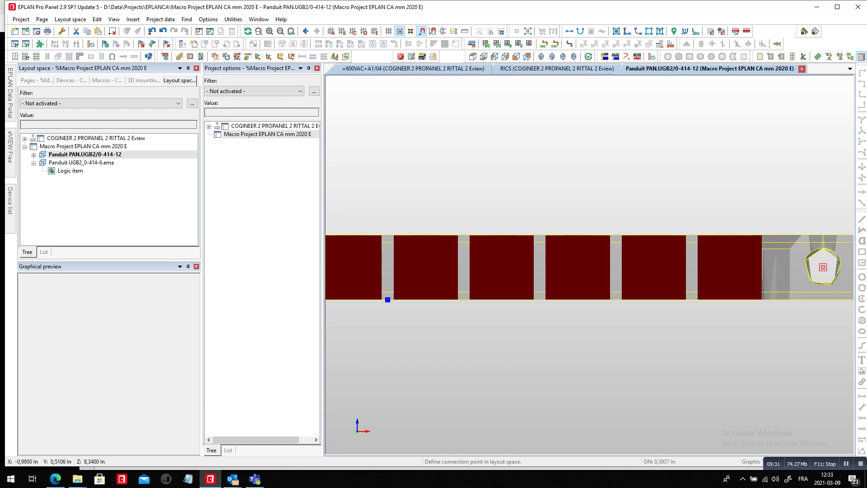
pyautogui.click(822, 267)
pyautogui.write('12')
pyautogui.press('Return')
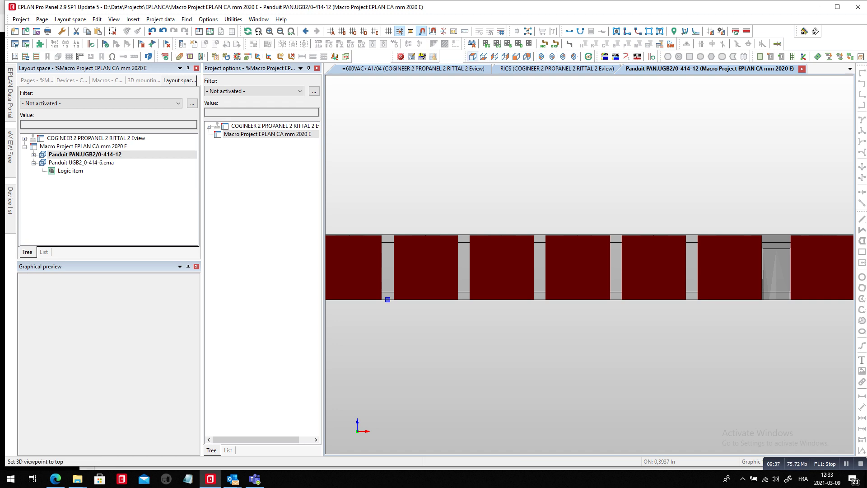
# - Show the bar in isometric view and set the Y position of all twelve connection points to 0,1525 In in its properties
pyautogui.click(541, 56)
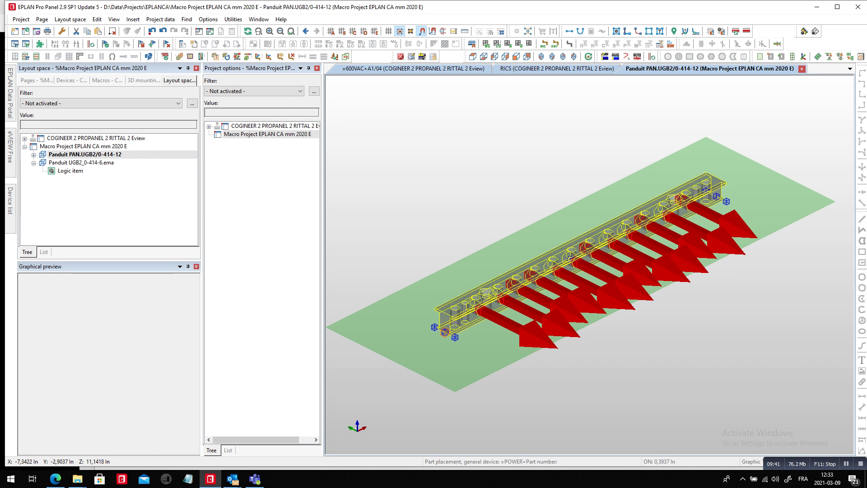
pyautogui.doubleClick(586, 245)
pyautogui.doubleClick(570, 258)
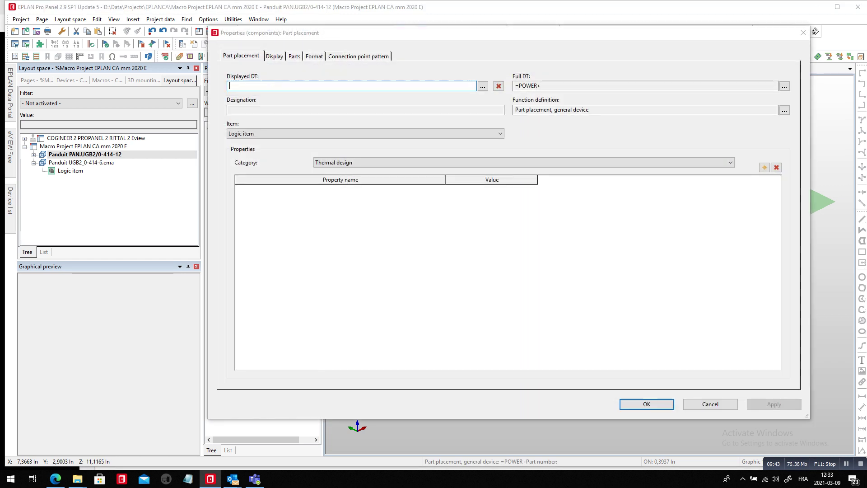
pyautogui.click(357, 56)
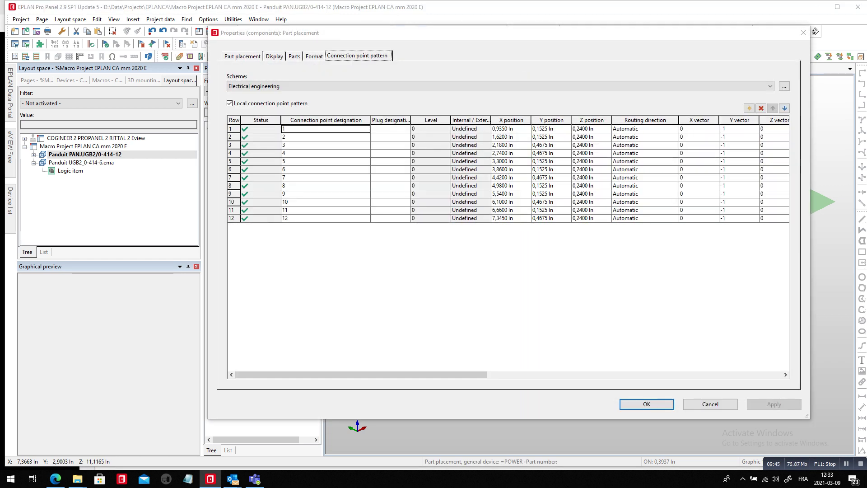
pyautogui.click(551, 129)
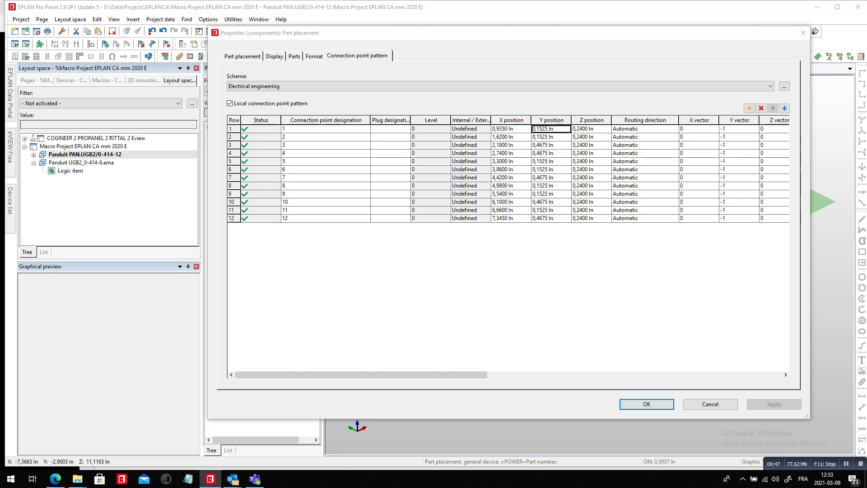
pyautogui.moveTo(551, 129); pyautogui.dragTo(552, 218)
pyautogui.write('0,1525 In 0,1525 In 0,1525 In 0,1525 In 0,1525 In 0,1525 In 0,1525 In 0,1525 In 0,1525 In 0,1525 In 0,1525 In 0,1525 In')
# - Set the routing direction of all twelve connection points to Move down
pyautogui.click(673, 129)
pyautogui.click(627, 150)
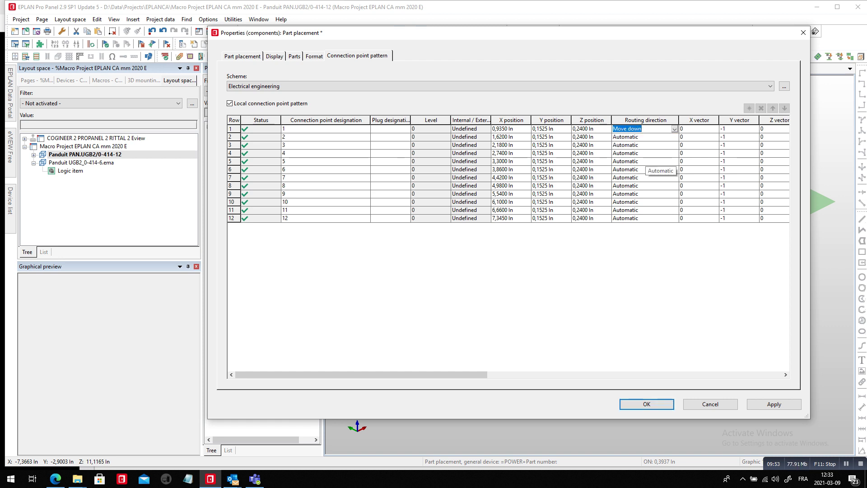
pyautogui.moveTo(646, 137); pyautogui.dragTo(645, 218)
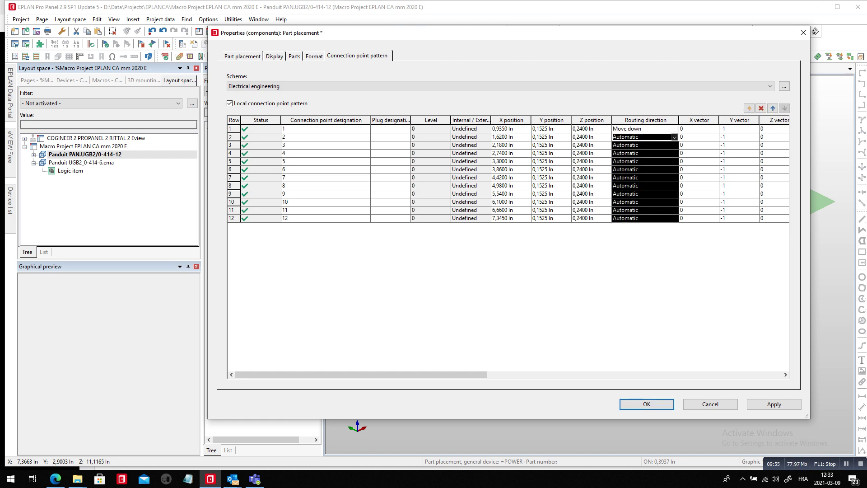
pyautogui.write('Move down Move down Move down Move down Move down Move down Move down Move down Move down Move down Move down')
# - Set the stripping length of connection point 1 to 6 mm and copy it to connection points 2 to 12
pyautogui.moveTo(429, 375); pyautogui.dragTo(451, 375)
pyautogui.hscroll(2, 508, 244)
pyautogui.hscroll(2, 508, 244)
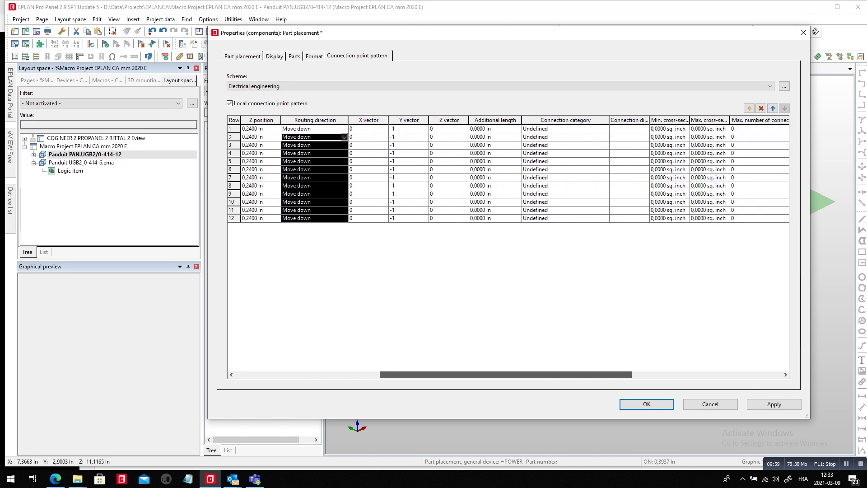
pyautogui.moveTo(506, 375); pyautogui.dragTo(564, 374)
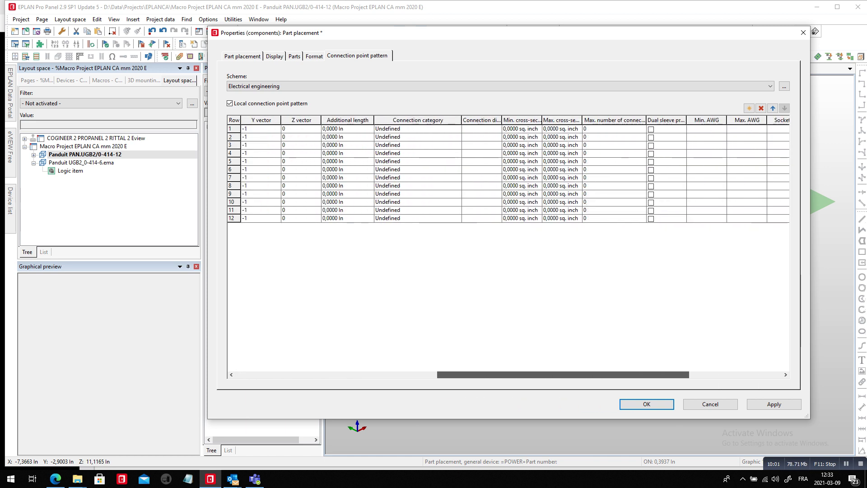
pyautogui.hscroll(4, 508, 174)
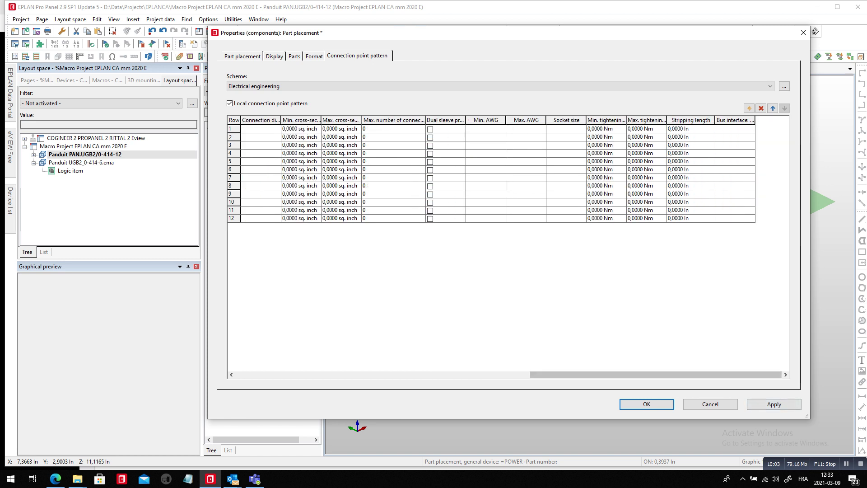
pyautogui.click(692, 130)
pyautogui.write('0,25')
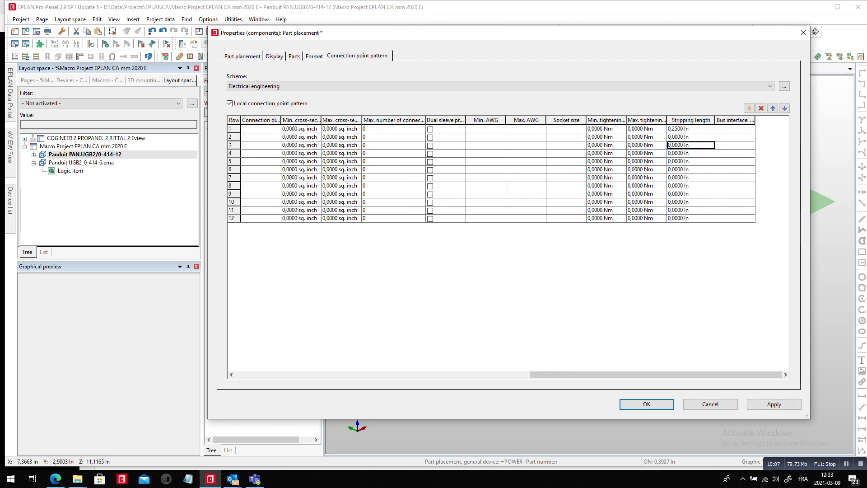
pyautogui.press('Return')
pyautogui.write('6MM')
pyautogui.press('BackSpace')
pyautogui.press('BackSpace')
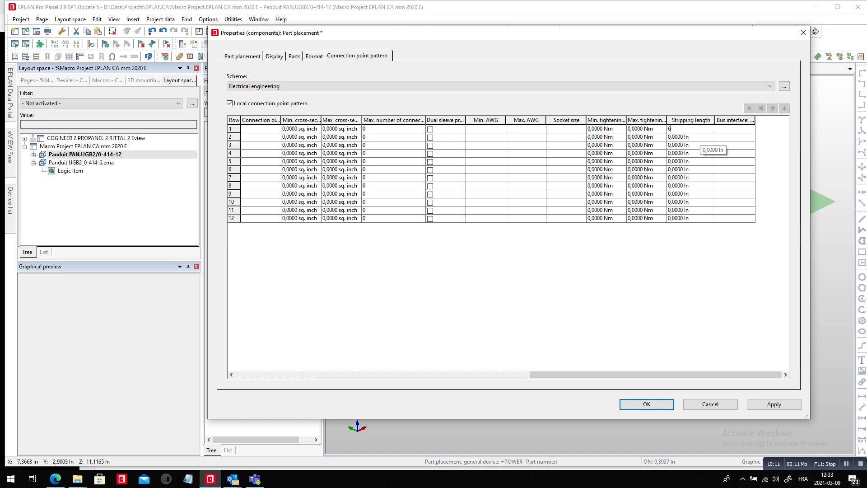
pyautogui.write('mm')
pyautogui.press('Return')
pyautogui.hotkey('ctrl', 'c')
pyautogui.moveTo(690, 137); pyautogui.dragTo(690, 218)
pyautogui.hotkey('ctrl', 'v')
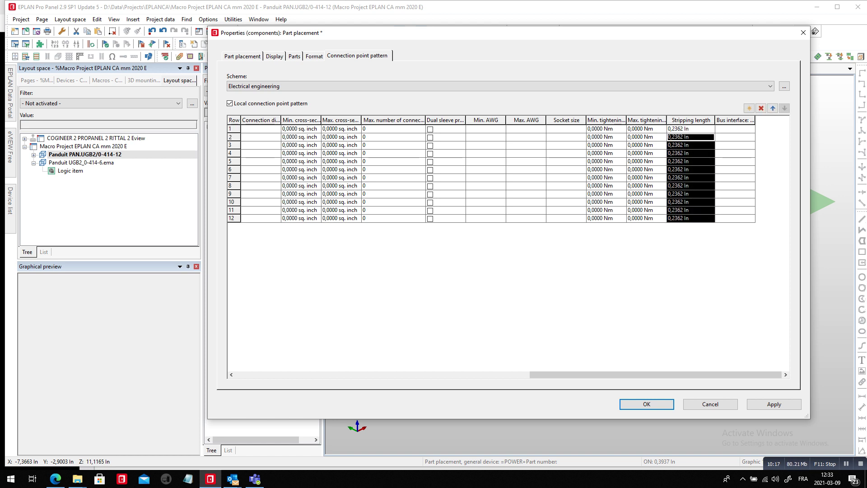
# - Set the minimum AWG to 14 and maximum AWG to 4 for all twelve connection points and accept the part placement properties
pyautogui.click(486, 130)
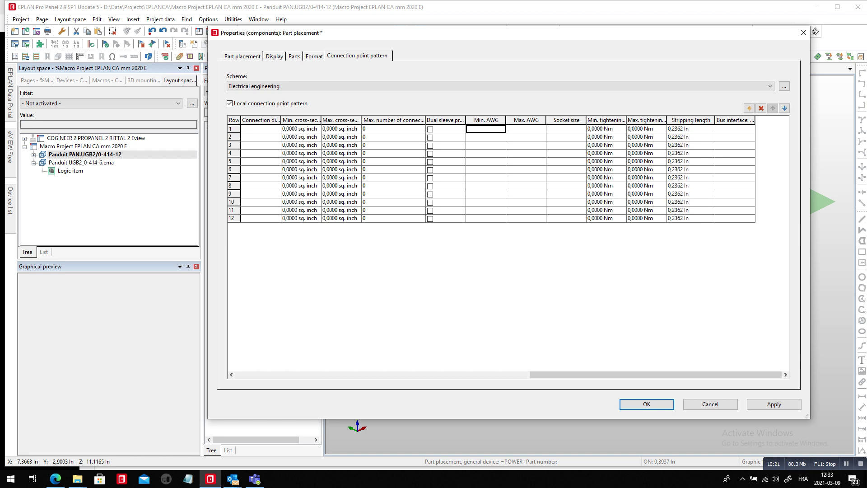
pyautogui.write('14')
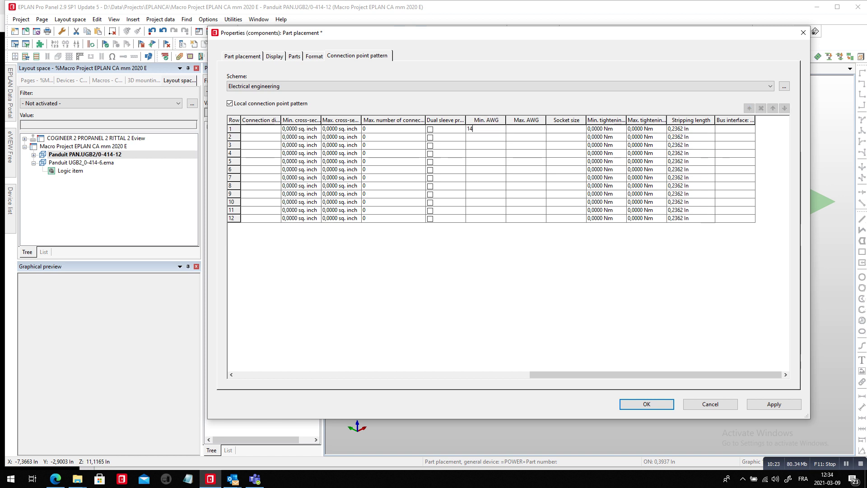
pyautogui.press('Tab')
pyautogui.write('4')
pyautogui.moveTo(486, 129); pyautogui.dragTo(523, 219)
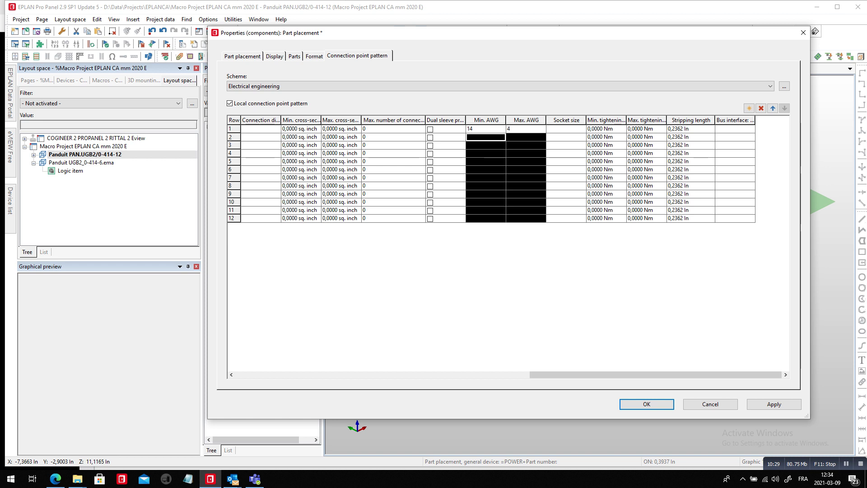
pyautogui.hotkey('ctrl', 'v')
pyautogui.click(646, 404)
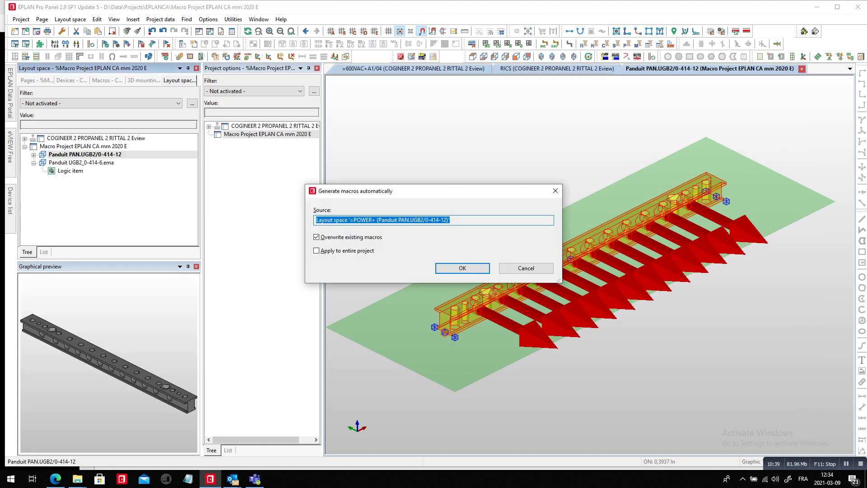
# - Generate the macro from the Panduit PAN.UGB2/0-414-12 layout space, overwriting existing macros
pyautogui.click(461, 267)
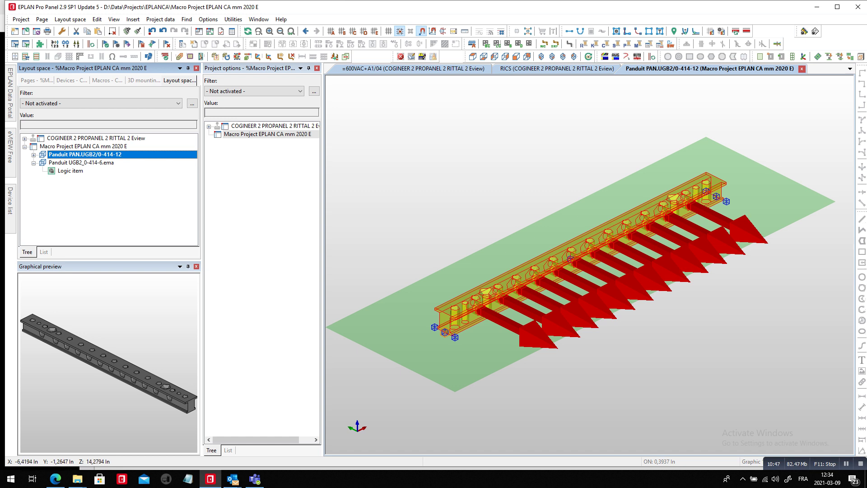
# - Try to update the part placement for the current selection in the RICS layout space
pyautogui.click(567, 69)
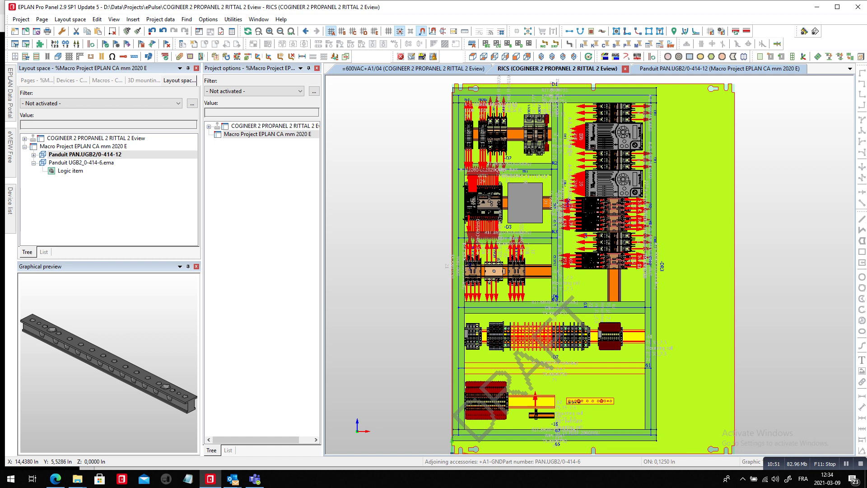
pyautogui.rightClick(591, 145)
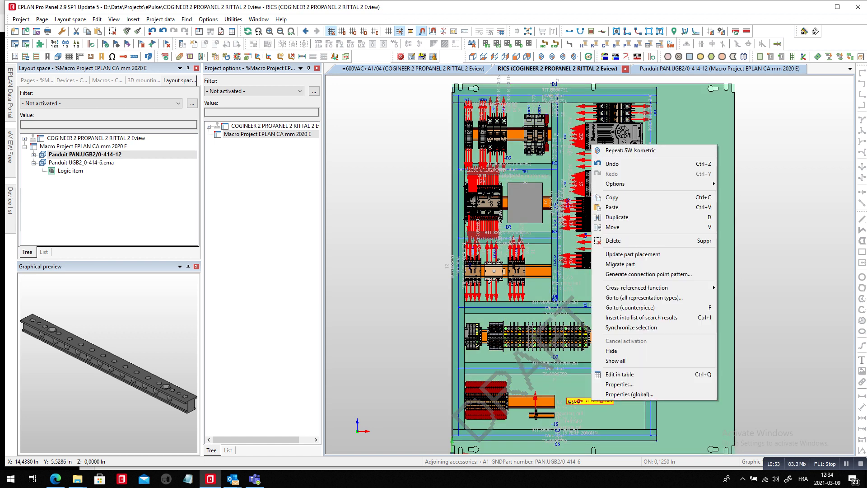
pyautogui.click(632, 255)
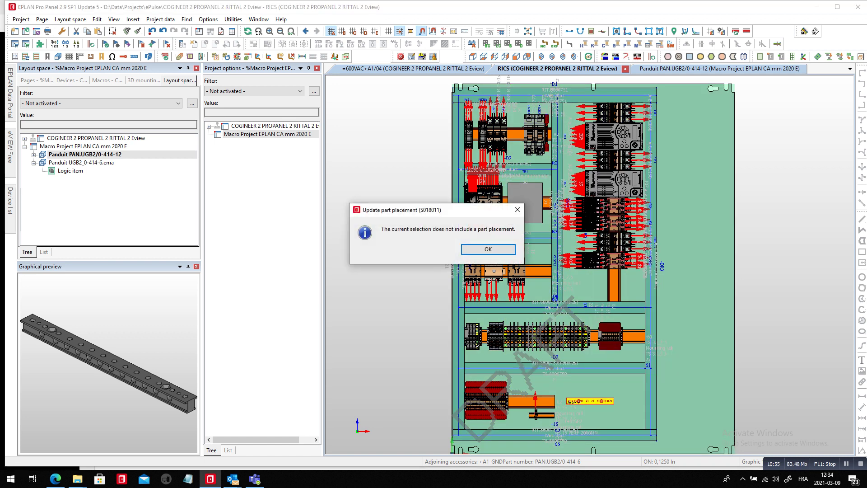
pyautogui.click(495, 303)
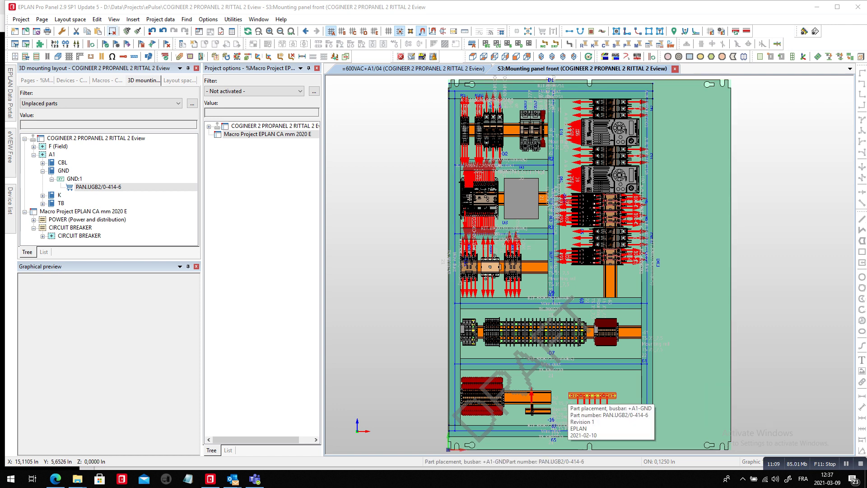
# - Route the mounting panel connections and set the routing direction of the GND busbar's connection points 1 to 7 to Move down
pyautogui.click(581, 31)
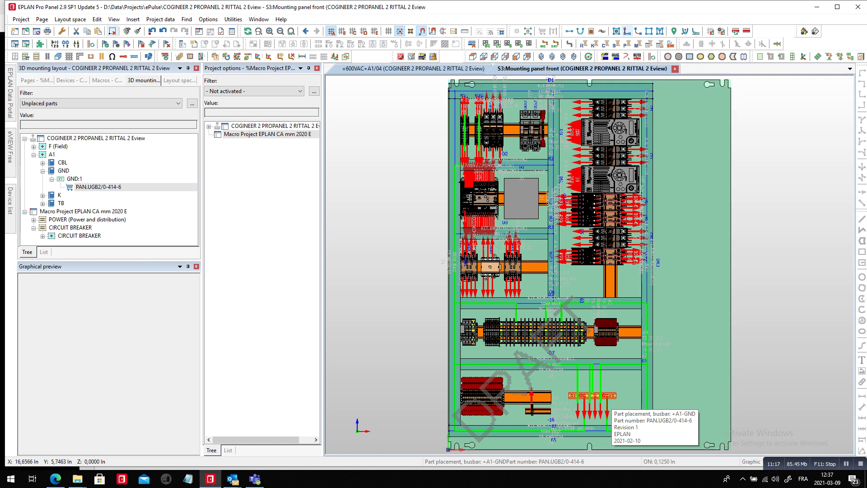
pyautogui.doubleClick(607, 395)
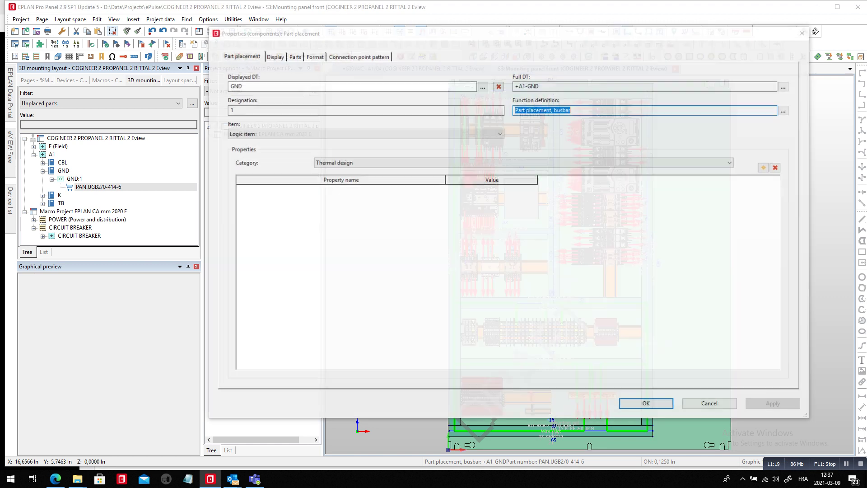
pyautogui.click(358, 57)
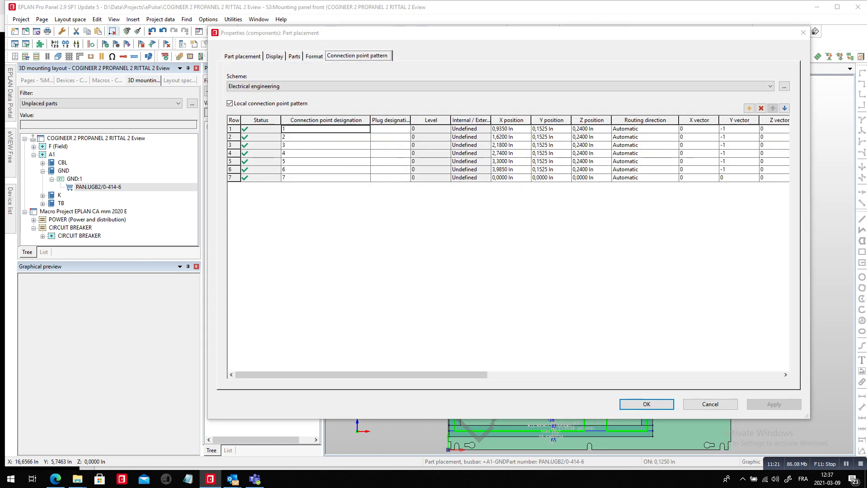
pyautogui.click(670, 129)
pyautogui.click(673, 129)
pyautogui.click(646, 151)
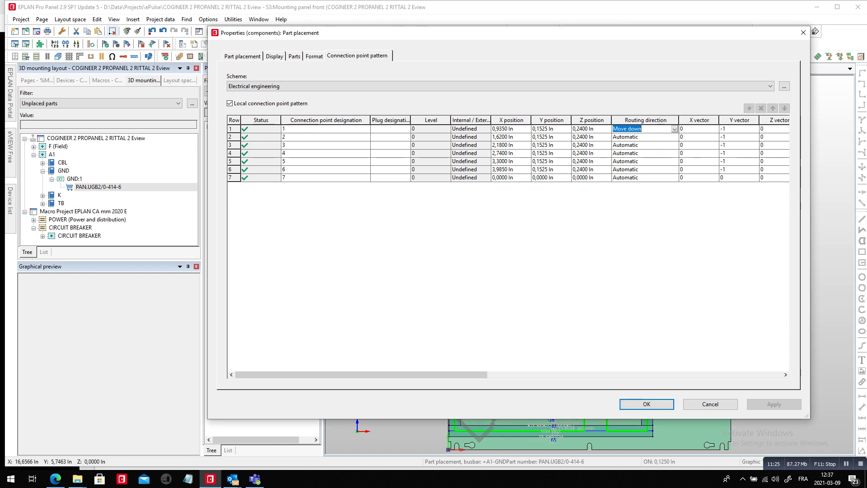
pyautogui.moveTo(645, 137); pyautogui.dragTo(645, 177)
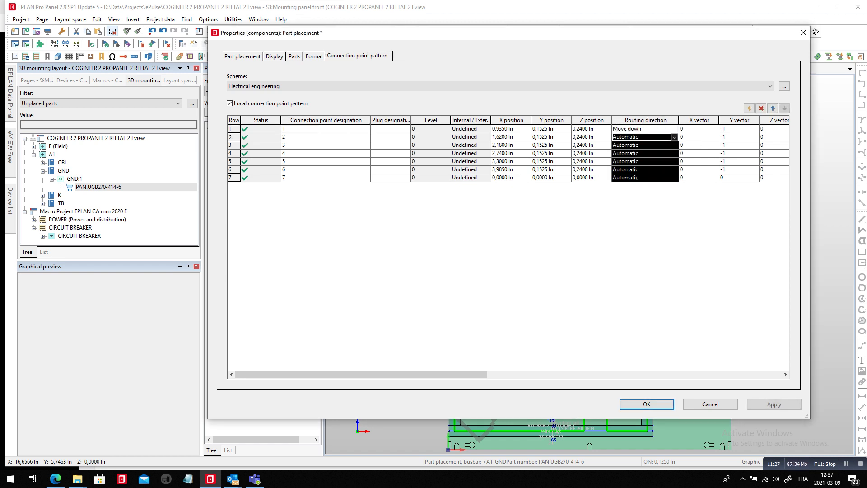
pyautogui.hotkey('ctrl', 'v')
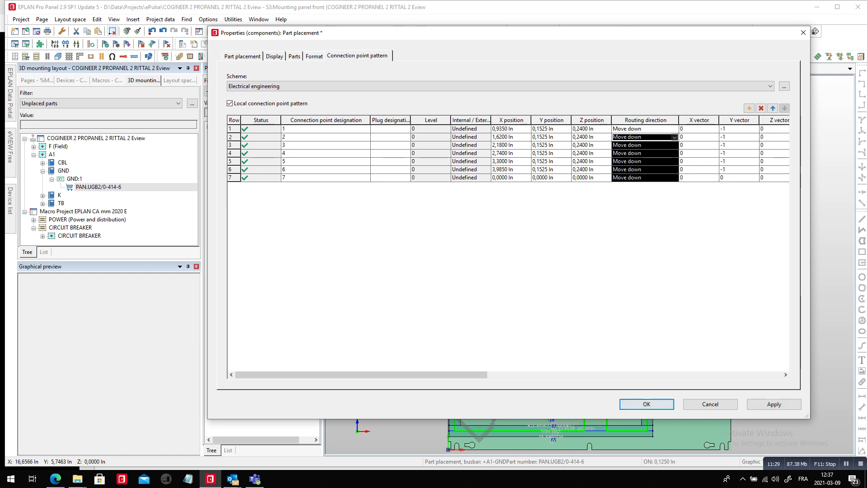
pyautogui.click(647, 404)
pyautogui.press('Return')
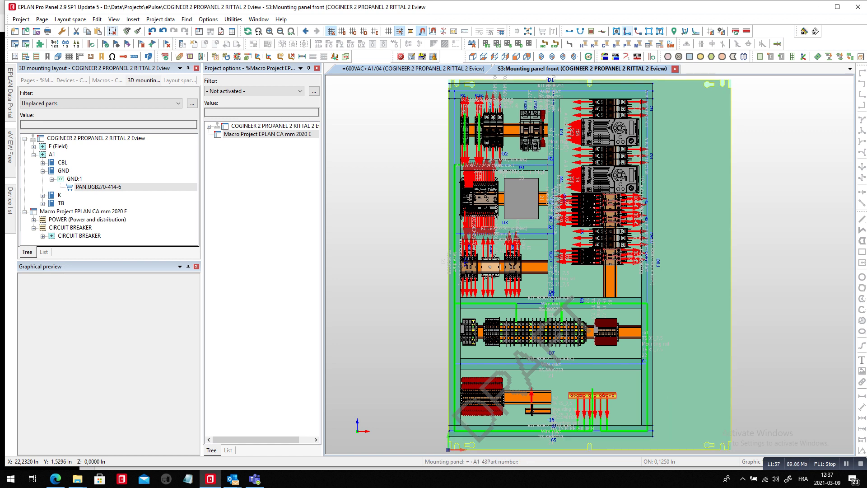
# - Close the project options navigator to enlarge the mounting panel view
pyautogui.click(317, 68)
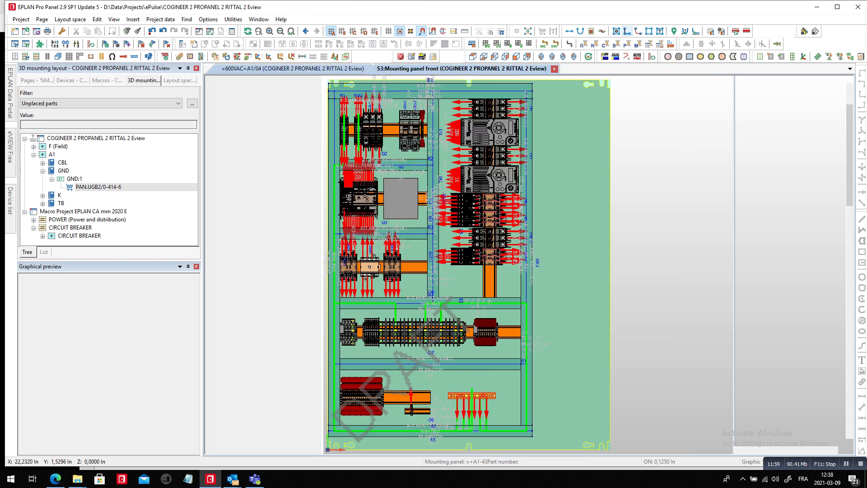
pyautogui.click(21, 19)
pyautogui.moveTo(90, 50)
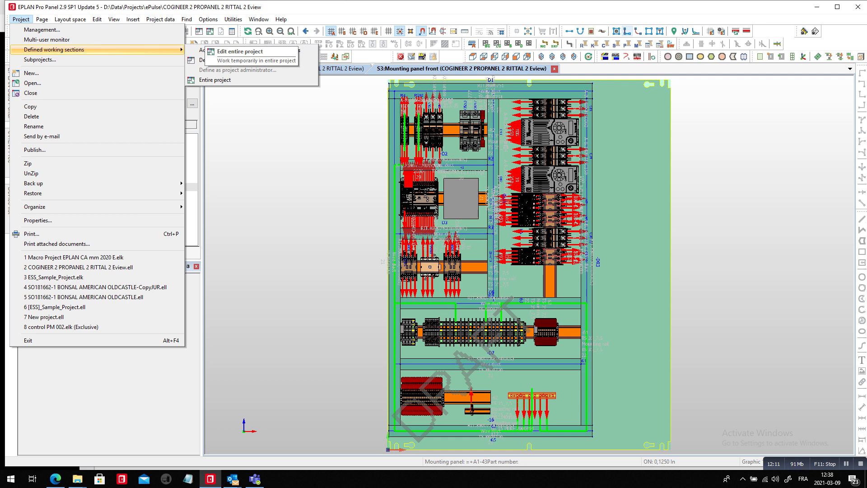
pyautogui.hotkey('alt', 'Tab')
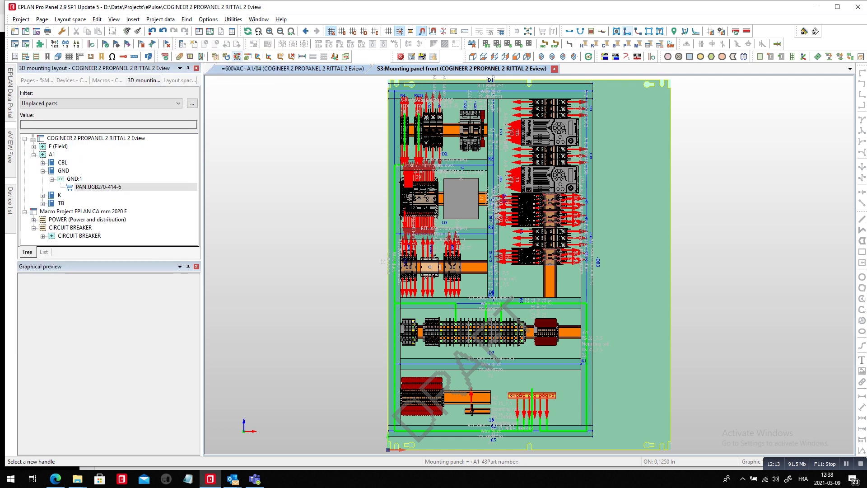
pyautogui.hotkey('alt', 'Tab')
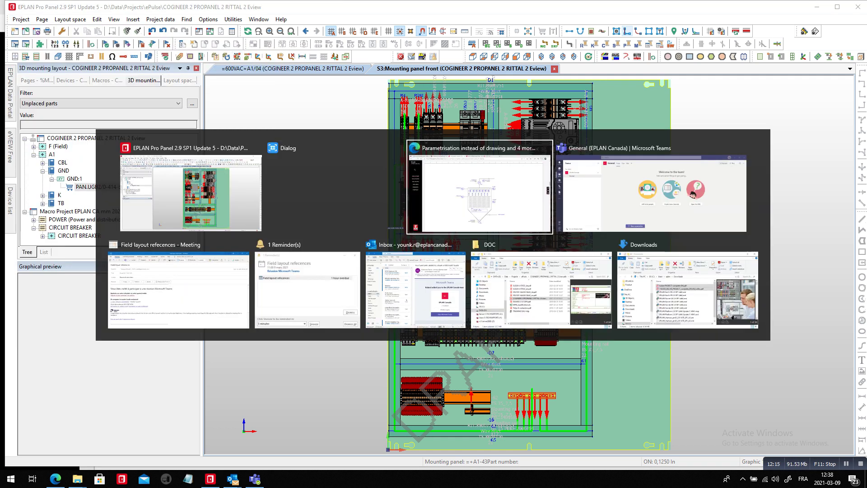
pyautogui.hotkey('alt', 'Tab')
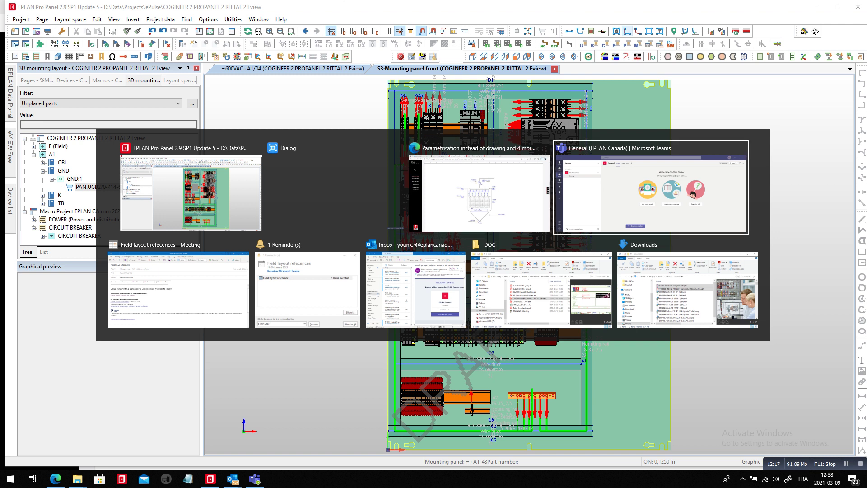
pyautogui.hotkey('alt', 'Tab')
pyautogui.hotkey('alt', 'Tab')
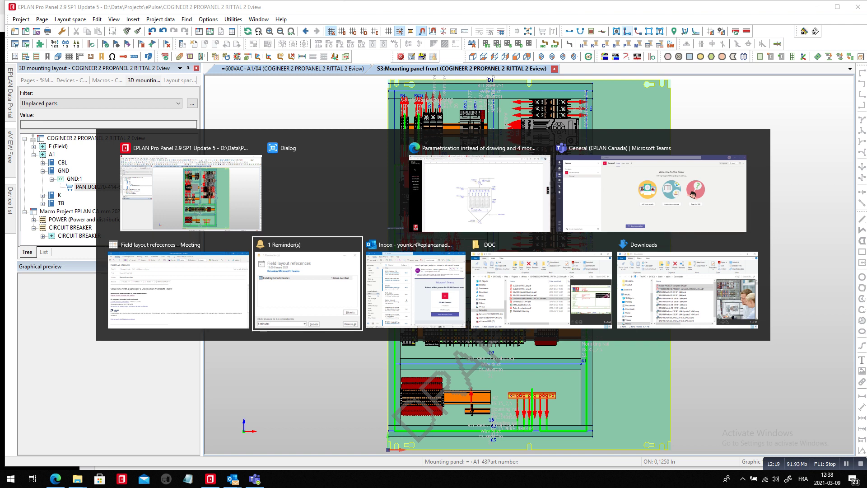
pyautogui.hotkey('alt', 'Tab')
pyautogui.hotkey('alt', 'Tab')
pyautogui.hotkey('alt', 'Tab')
pyautogui.hotkey('alt', 'Tab')
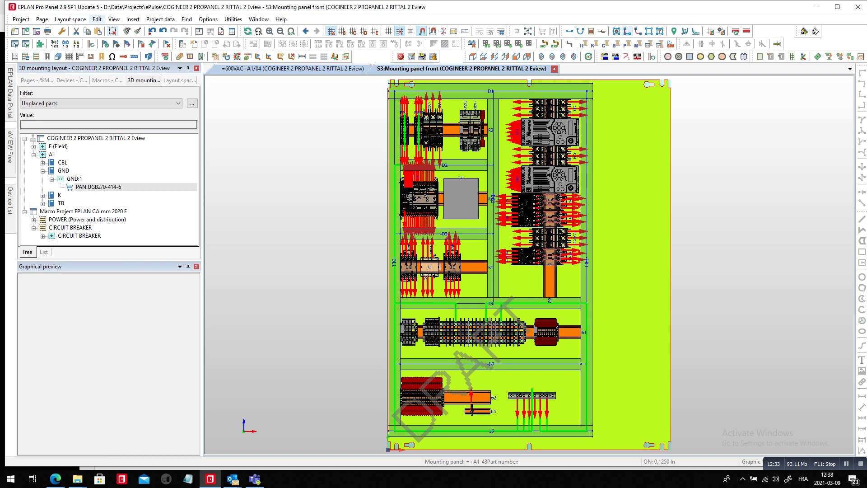
# - Hide the connection point directions in the mounting panel's layout space
pyautogui.click(97, 19)
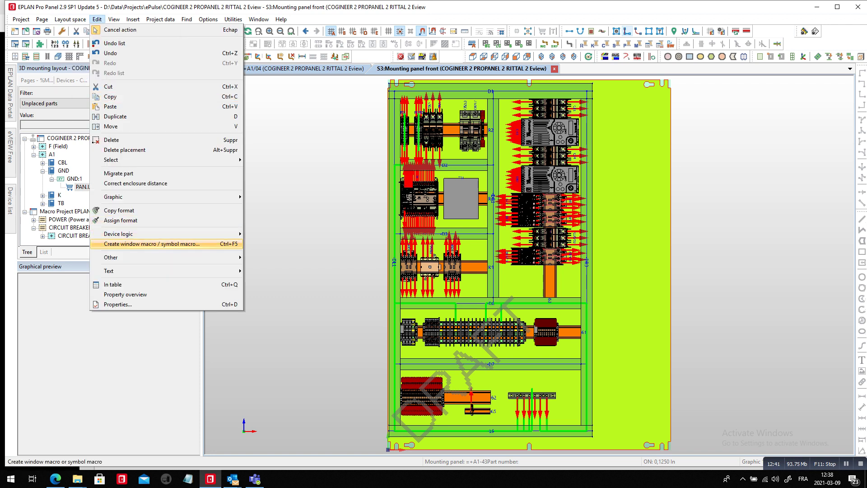
pyautogui.moveTo(114, 19)
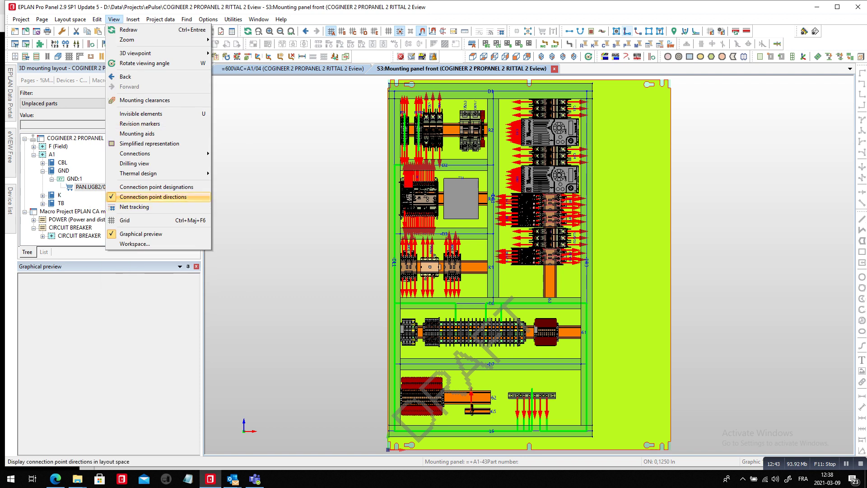
pyautogui.click(153, 196)
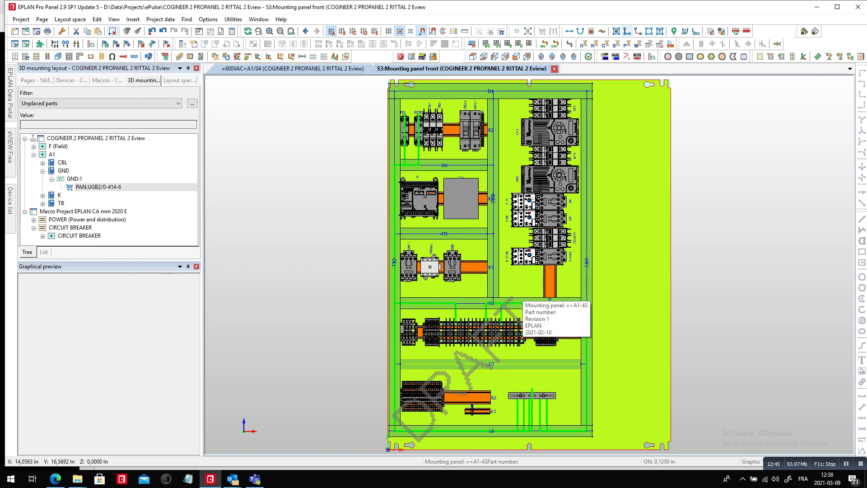